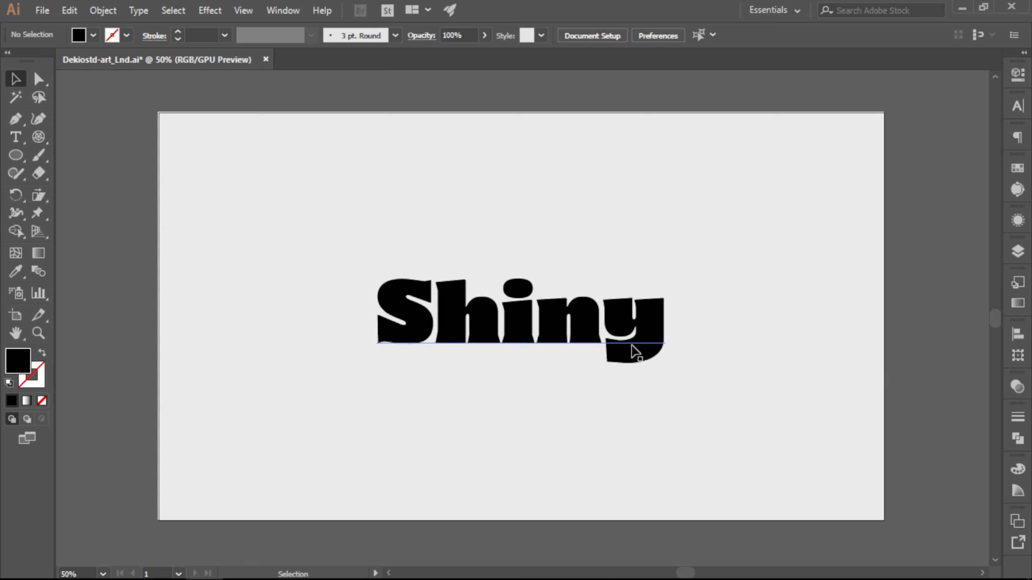
Add a new fill to the "Shiny" text object and colour it light orange
left_click(634, 350)
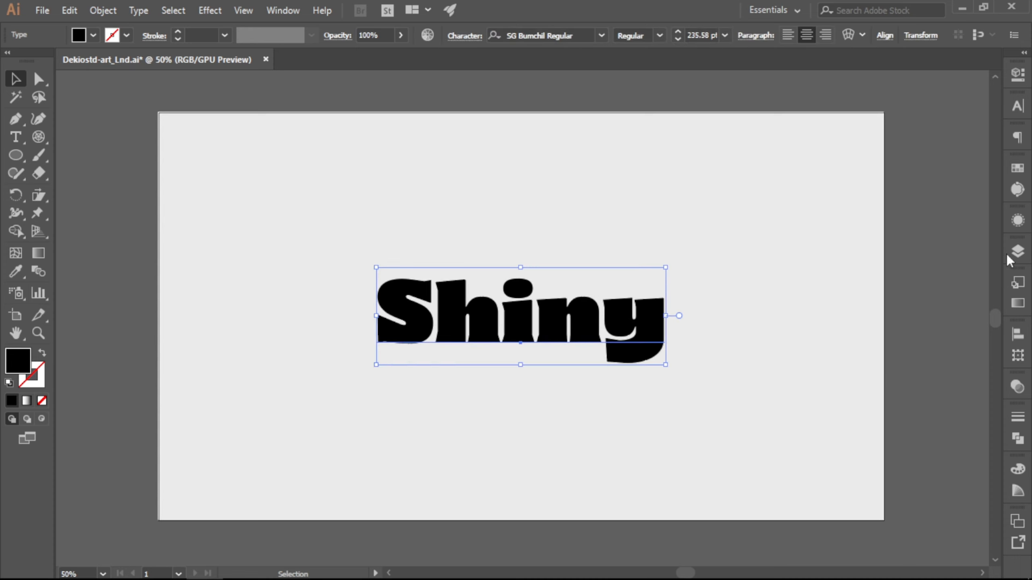
left_click(1020, 223)
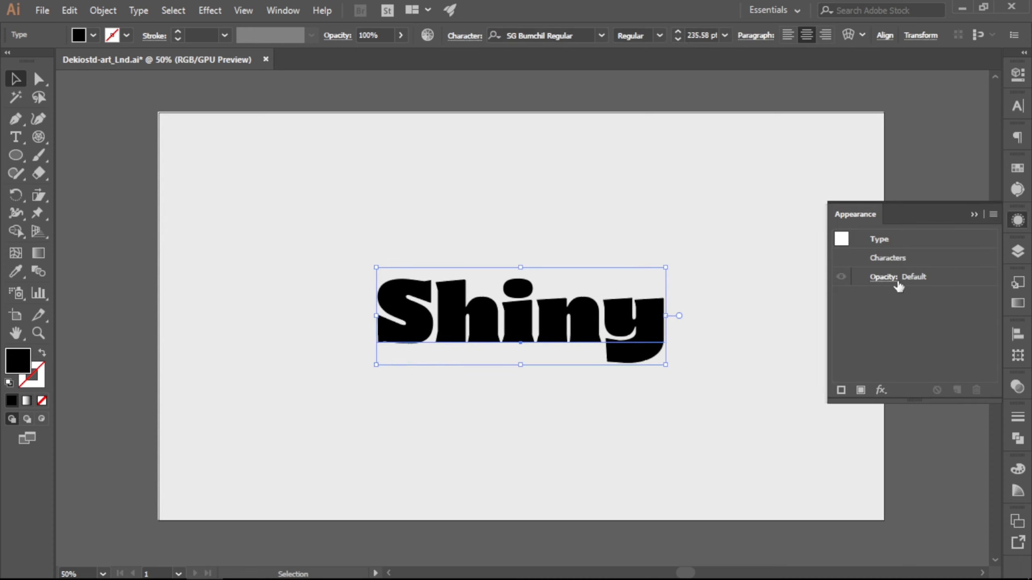
scroll(627, 352, "up", 2)
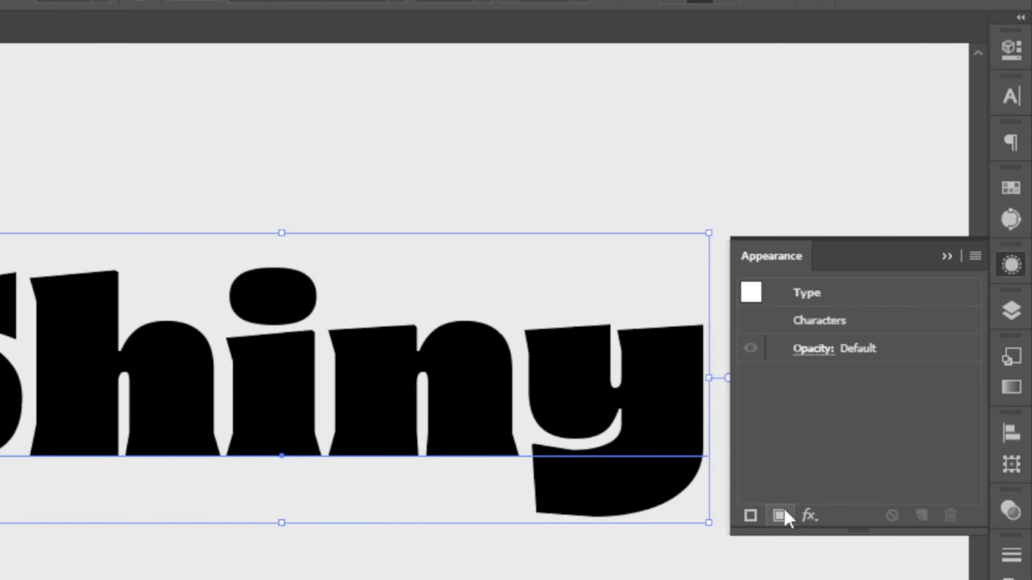
left_click(781, 515)
left_click(853, 380)
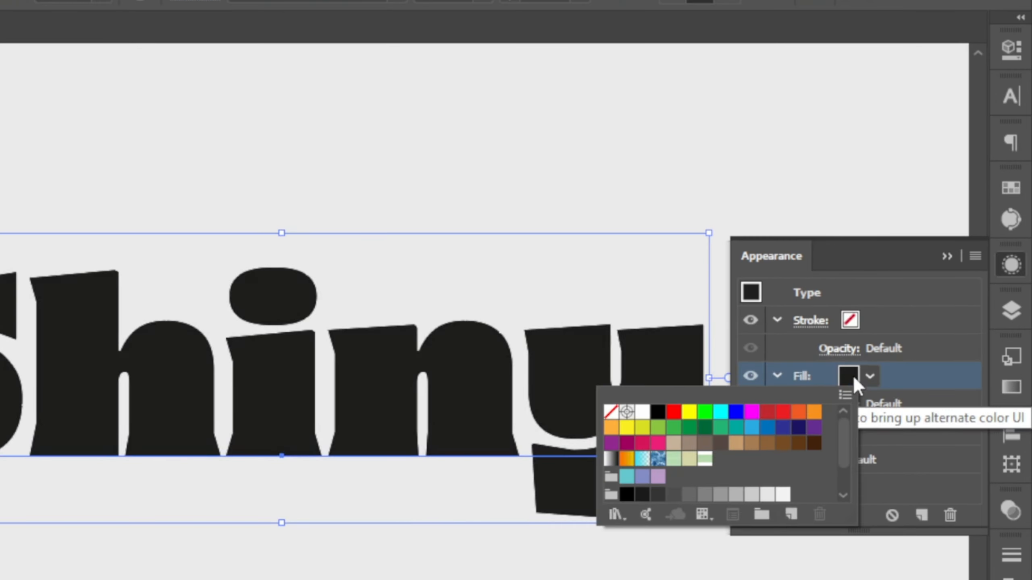
left_click(611, 428)
left_click(899, 377)
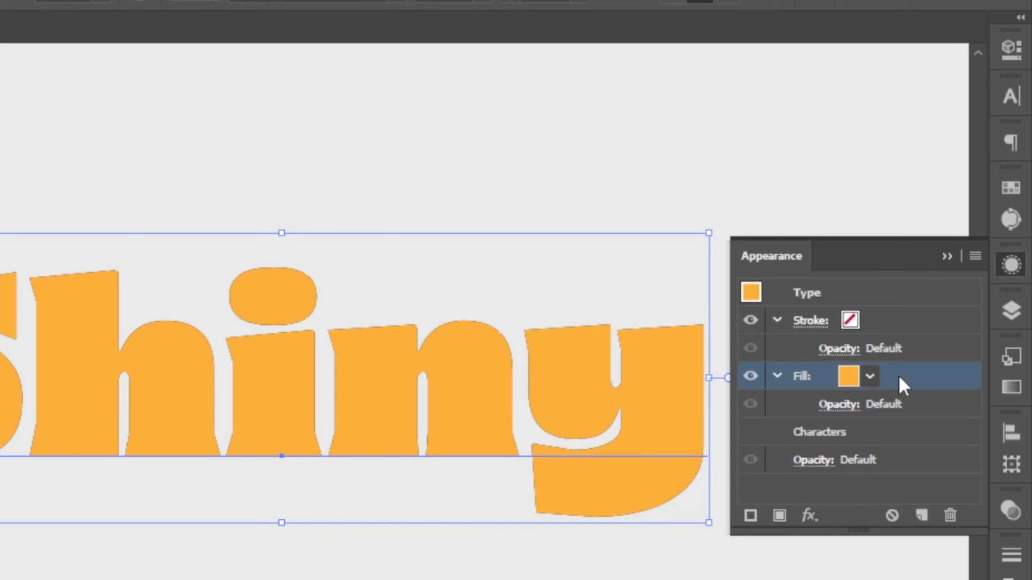
Add a second fill to the text and set the lower fill to near-black
left_click(778, 515)
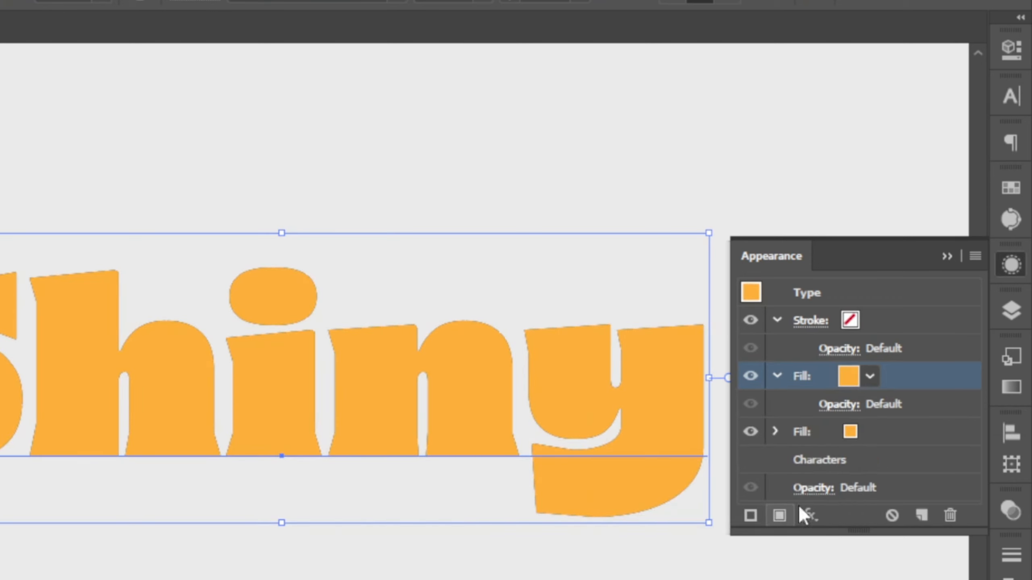
left_click(853, 431)
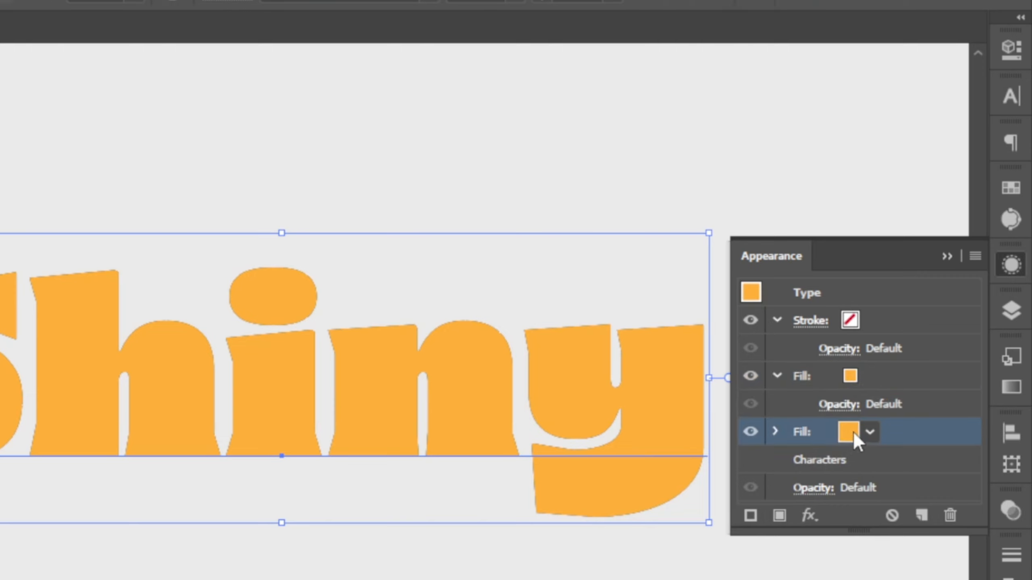
left_click(851, 431)
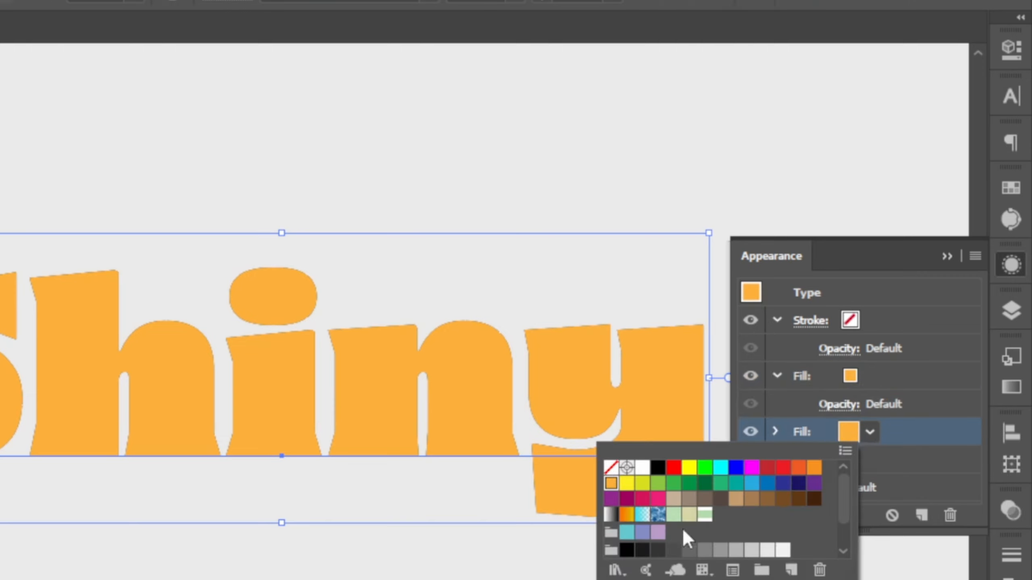
left_click(642, 551)
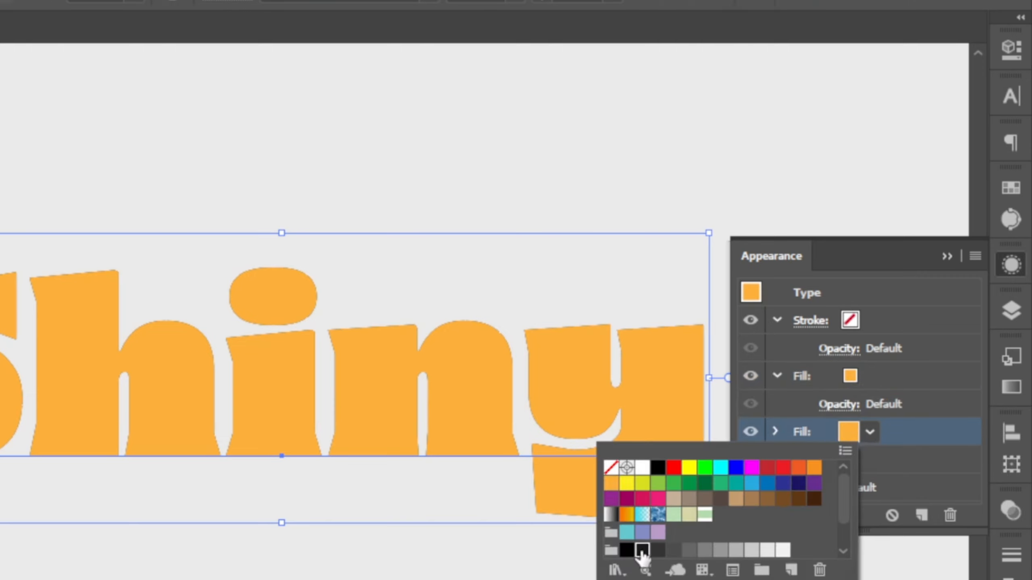
left_click(923, 439)
Apply an Offset Path effect of 10 px with Round joins to the near-black fill
left_click(813, 518)
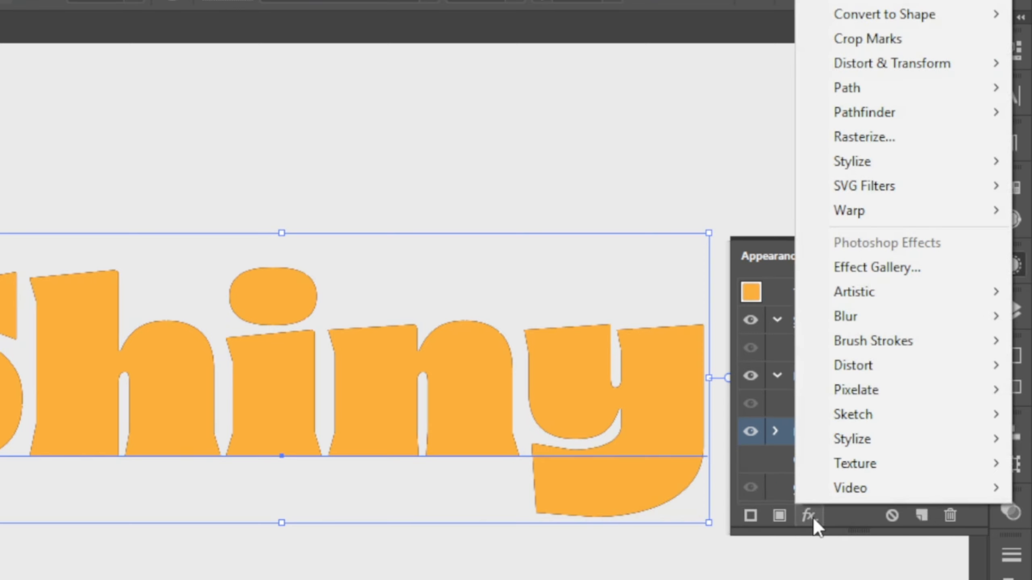
mouse_move(856, 89)
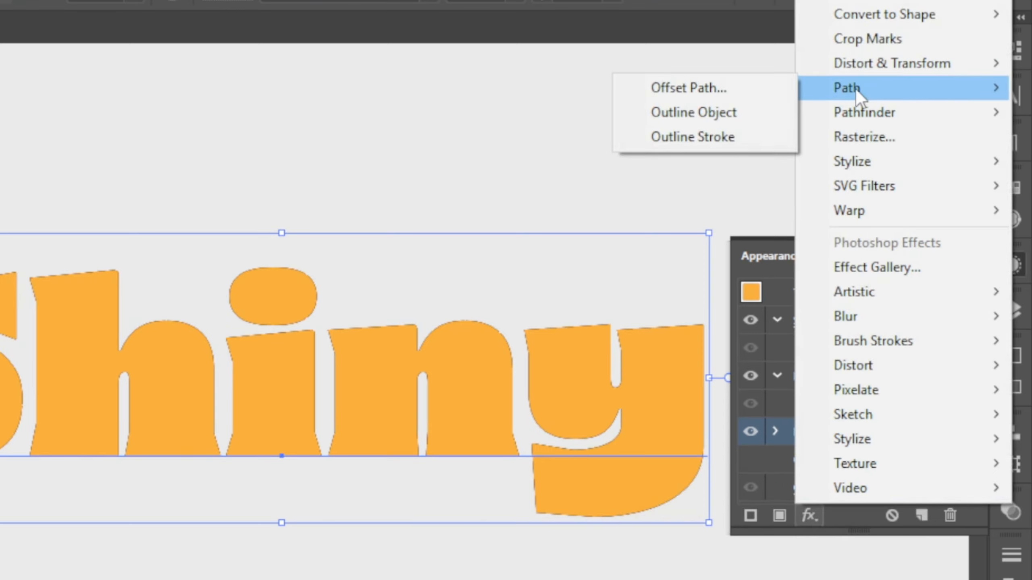
left_click(776, 88)
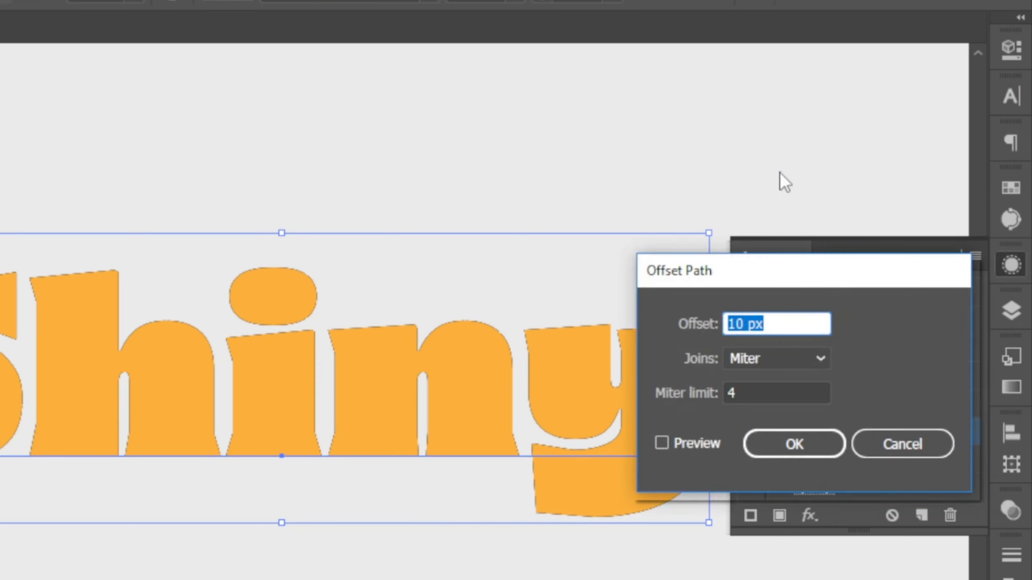
left_click(736, 357)
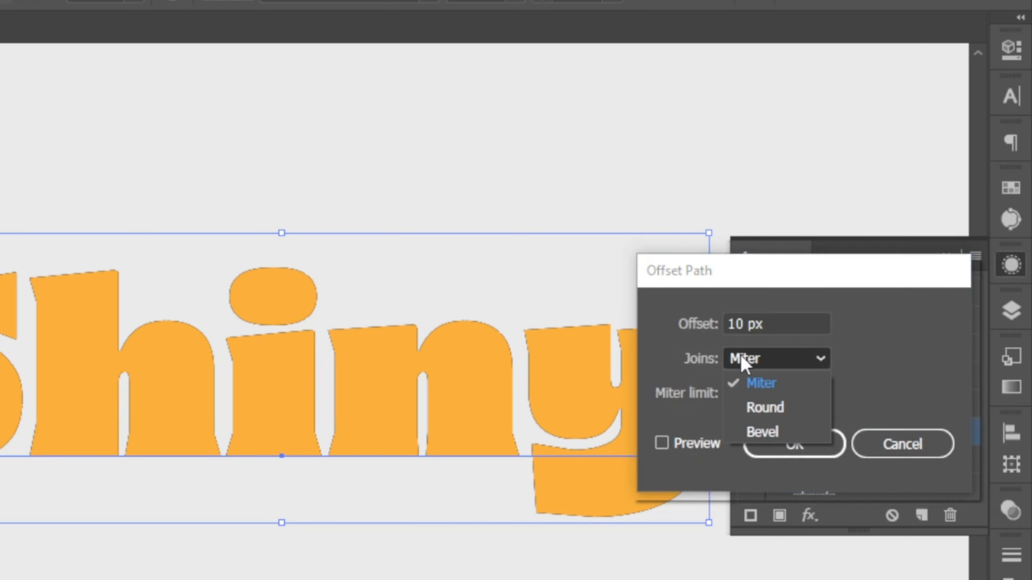
left_click(752, 405)
left_click(702, 443)
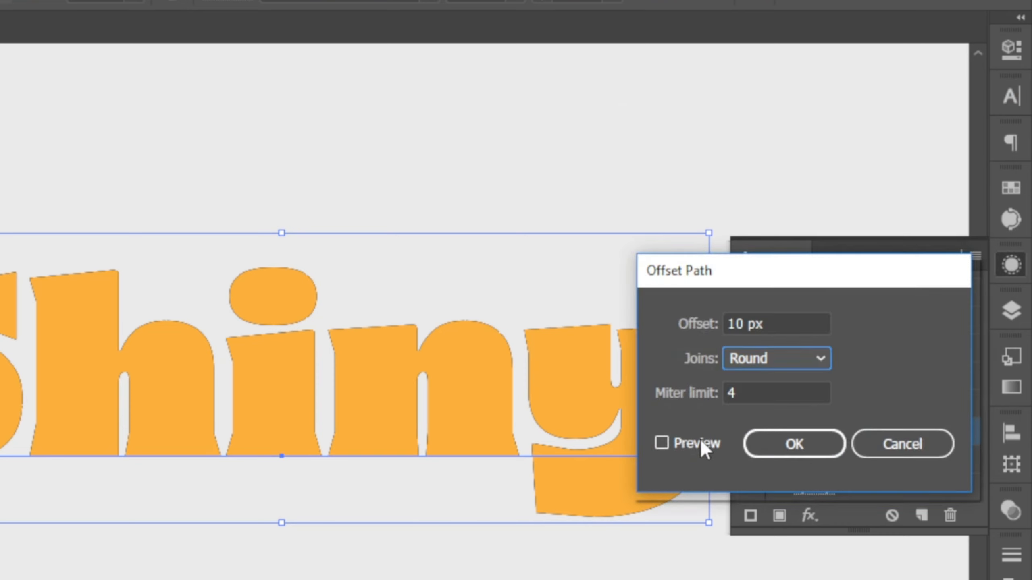
left_click(770, 451)
Apply a Transform effect to the near-black fill with a -1 px horizontal and 1 px vertical move and 40 copies
left_click(809, 516)
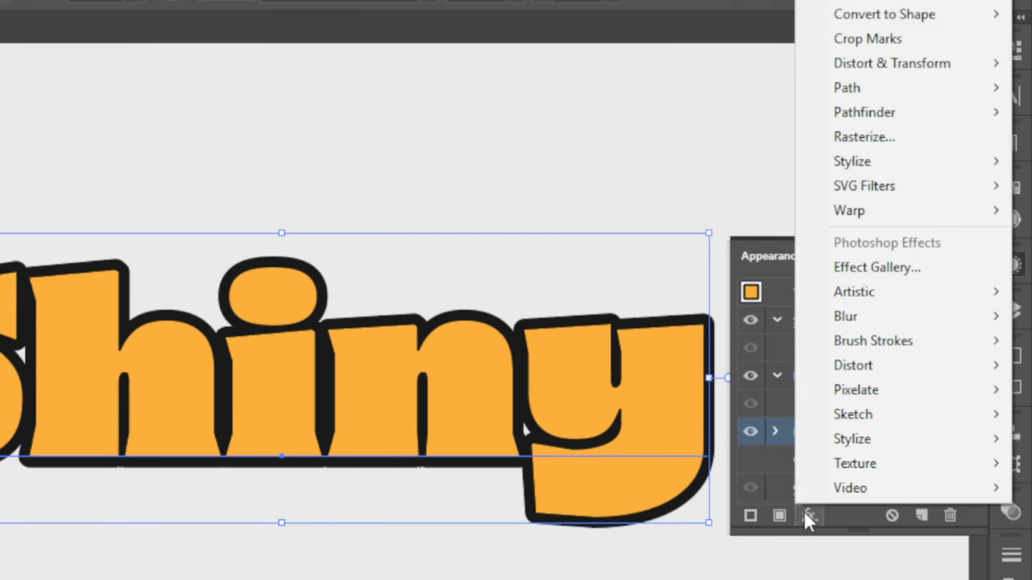
mouse_move(870, 75)
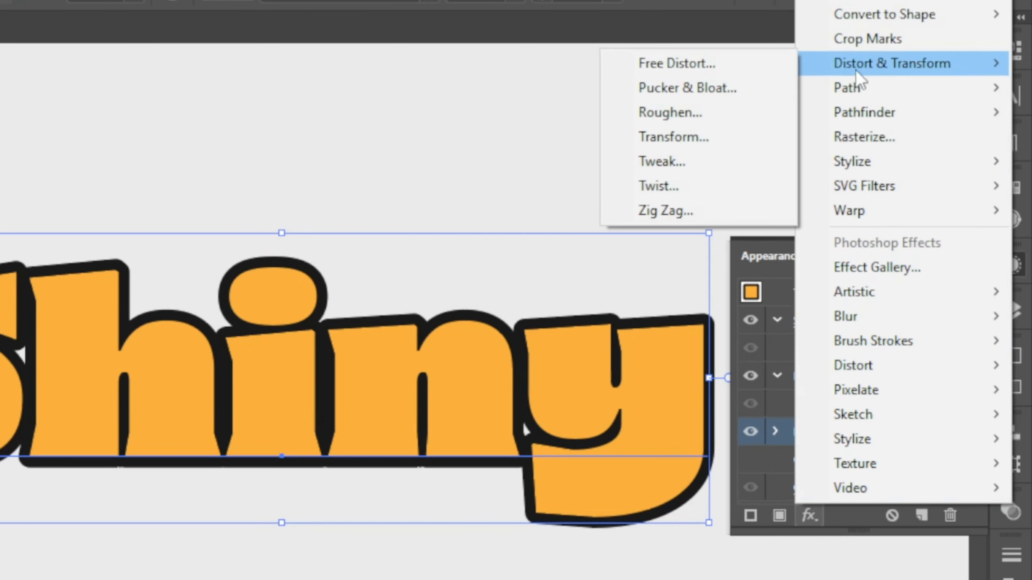
left_click(743, 144)
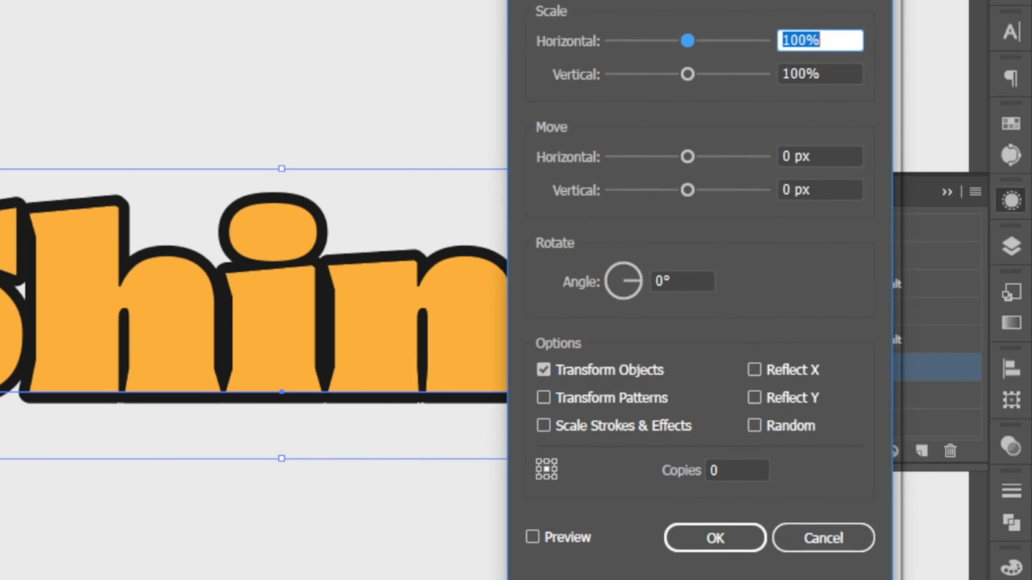
left_click(829, 150)
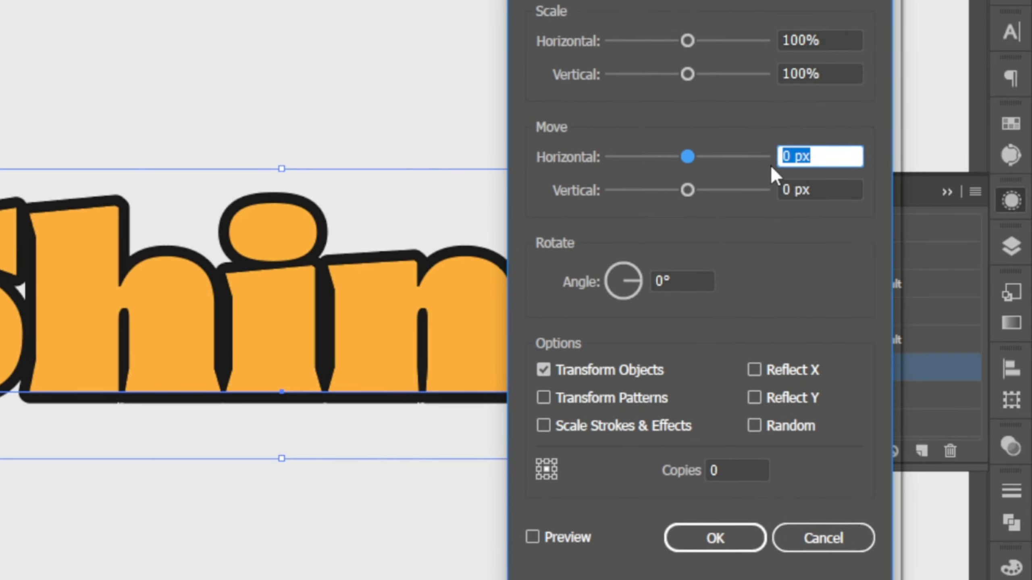
type("-1")
key("Tab")
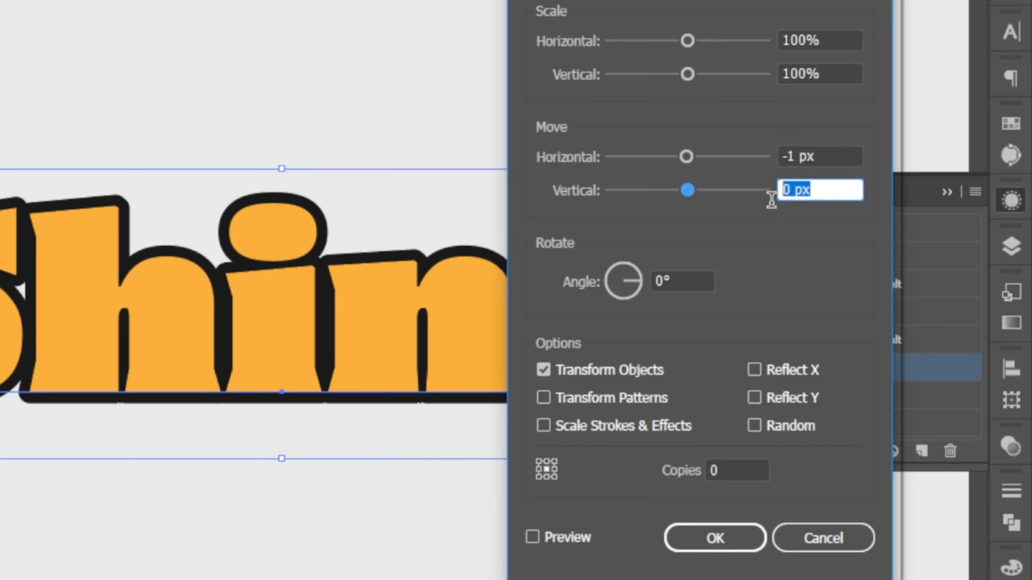
type("1")
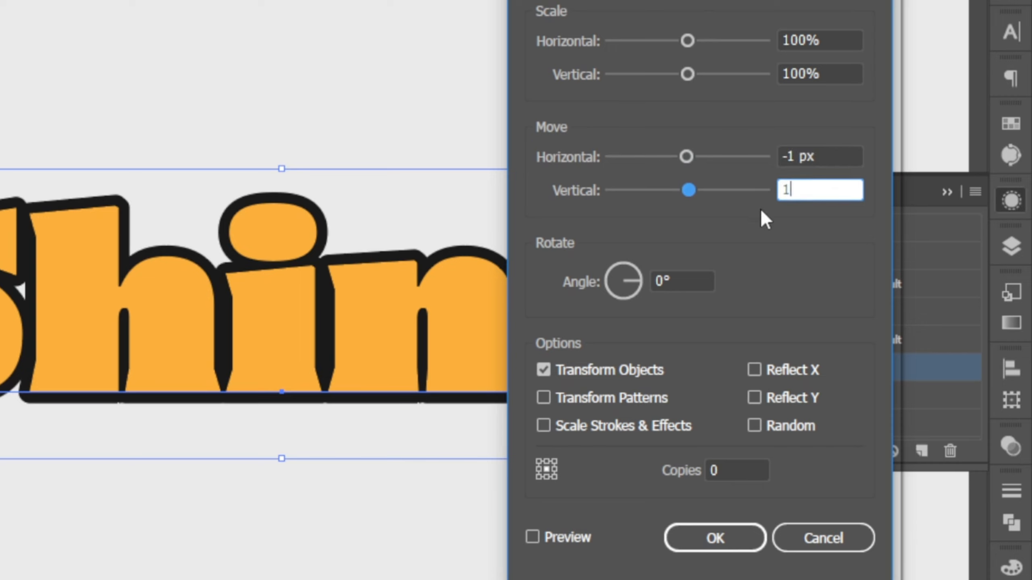
left_click(584, 537)
double_click(735, 476)
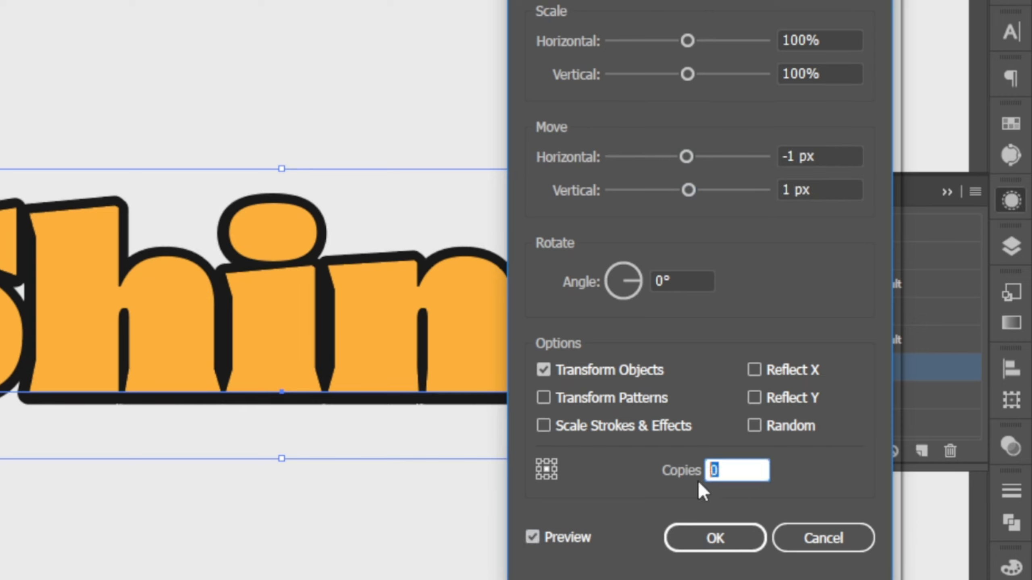
type("4")
left_click(825, 190)
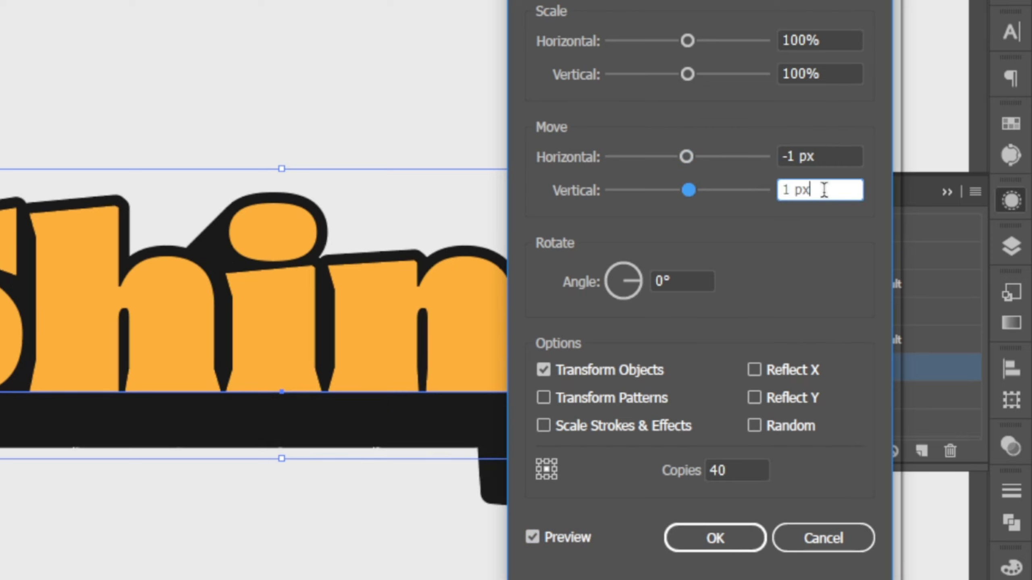
left_click(728, 541)
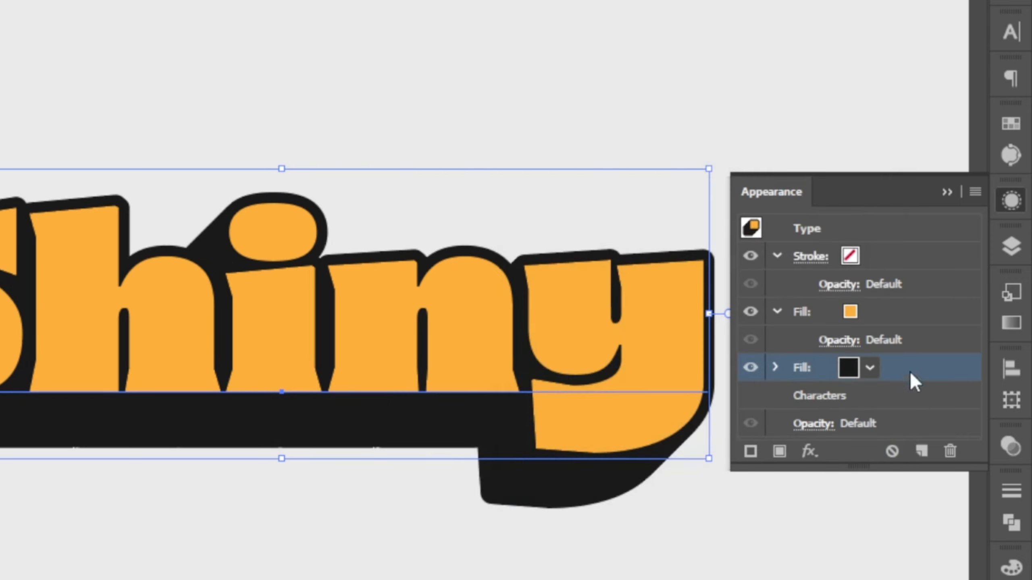
Duplicate the orange fill and change the upper copy to the white-to-black linear gradient
left_click(890, 313)
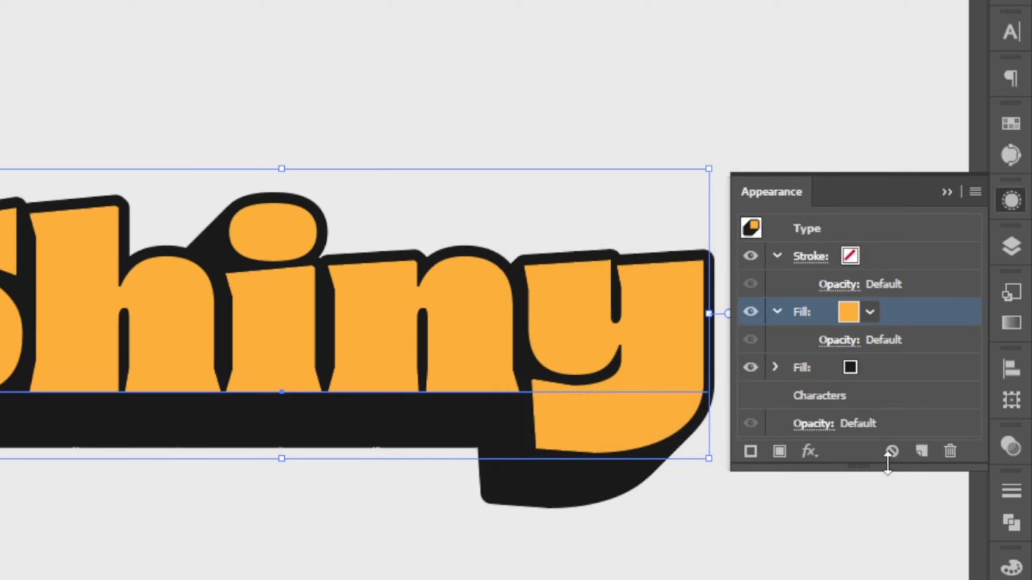
left_click(921, 451)
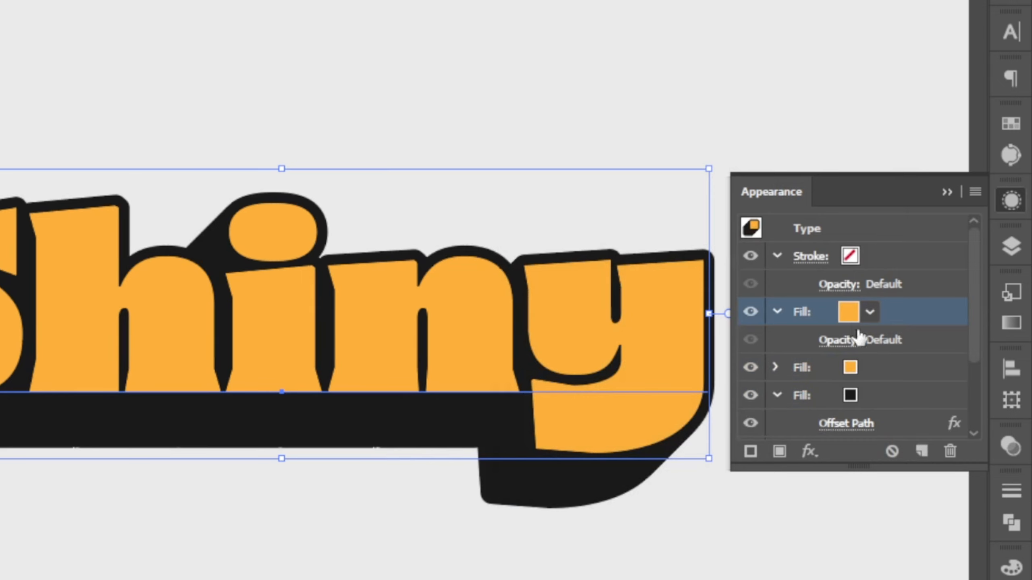
left_click(848, 317)
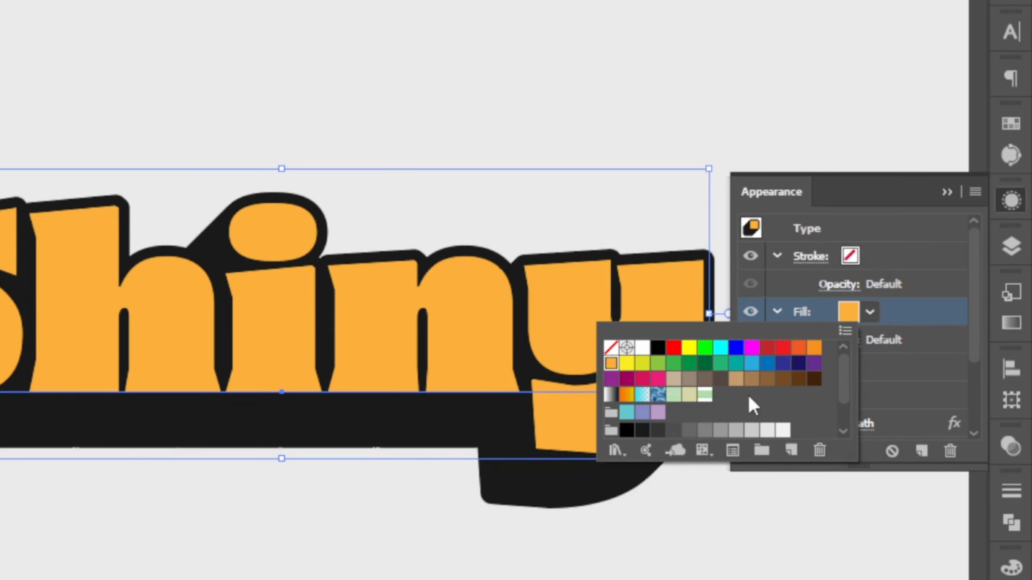
left_click(611, 394)
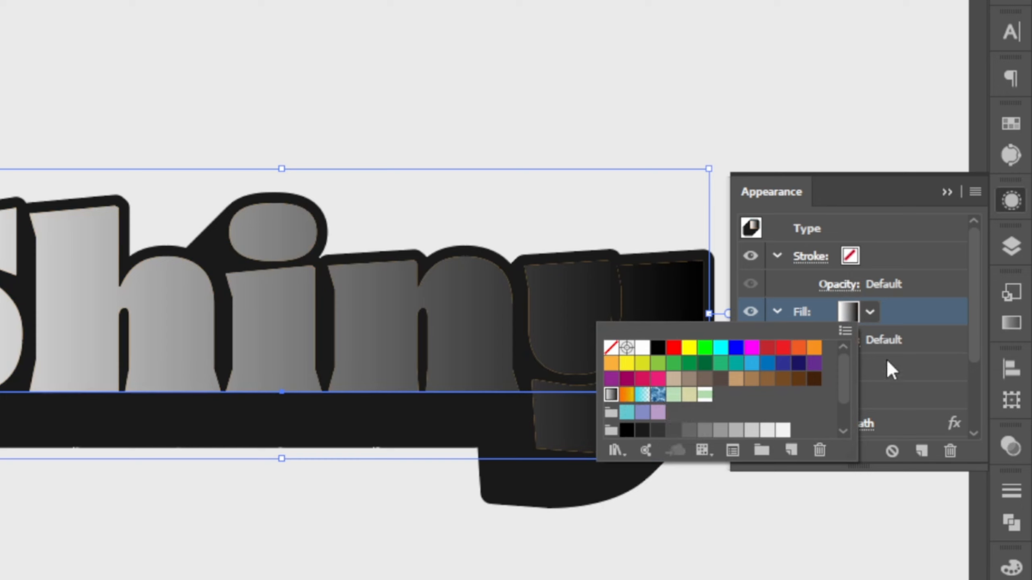
Set the gradient angle to -90° and shift its midpoint to about 69.49%
left_click(1010, 323)
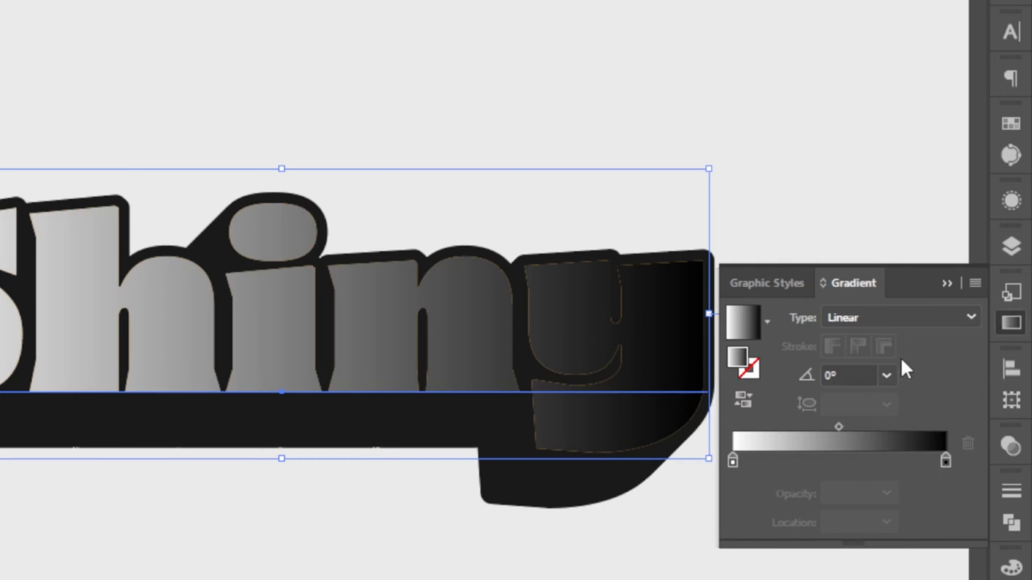
left_click(888, 374)
left_click(913, 256)
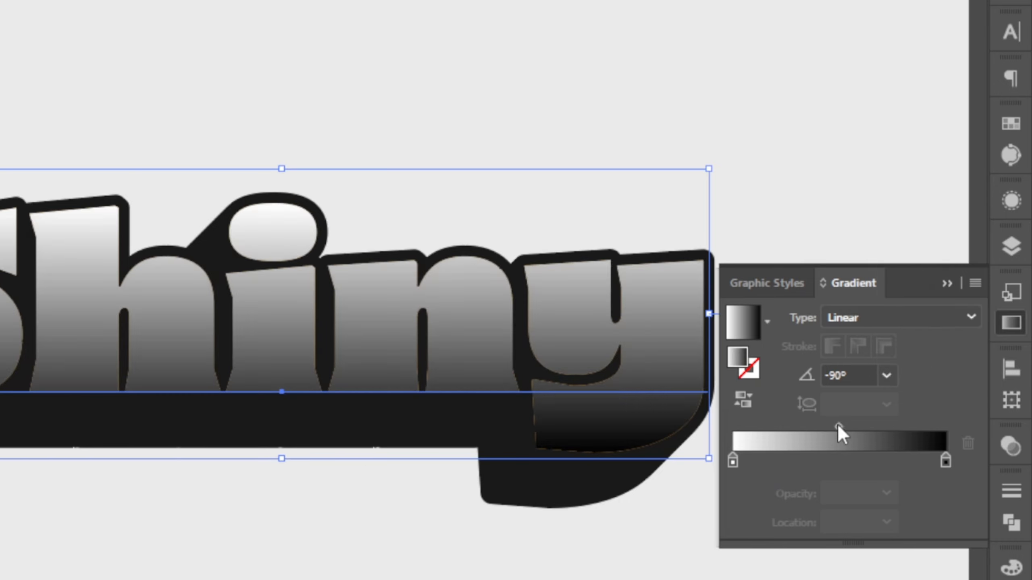
left_click_drag(838, 426, 880, 427)
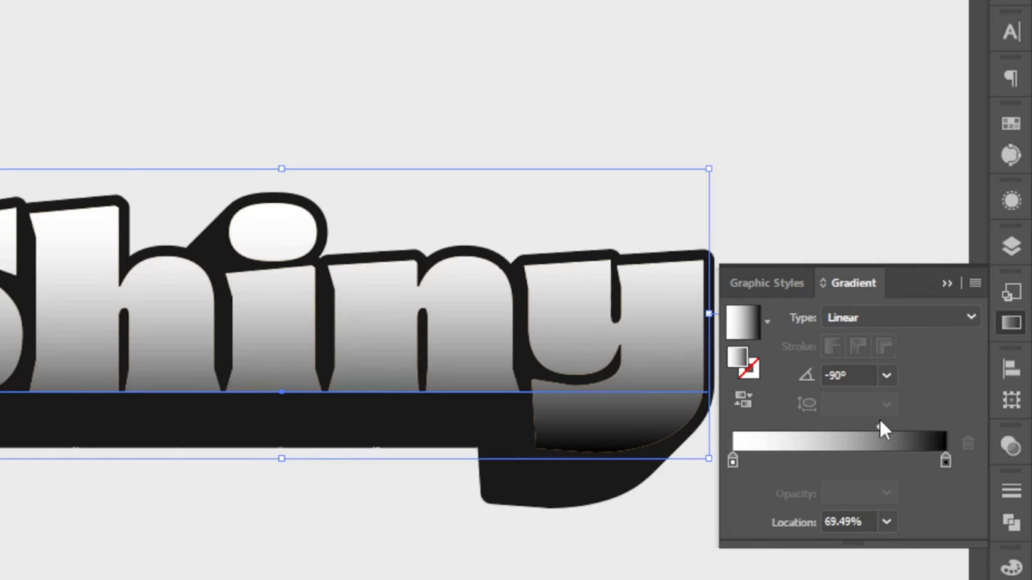
left_click(1006, 326)
Apply an Offset Path effect of -8 px with Miter joins to the gradient fill of the word
left_click(1006, 200)
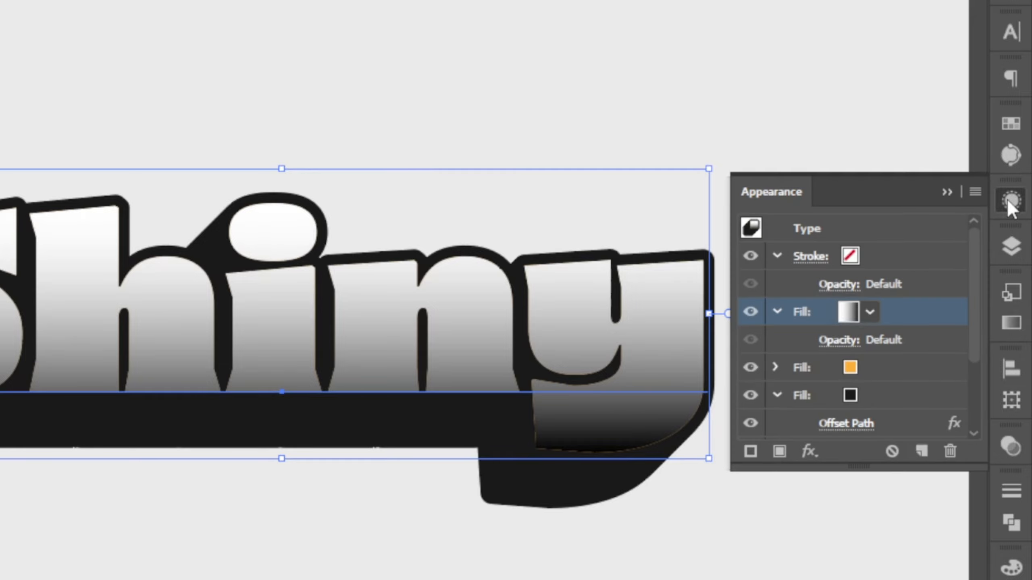
left_click(847, 316)
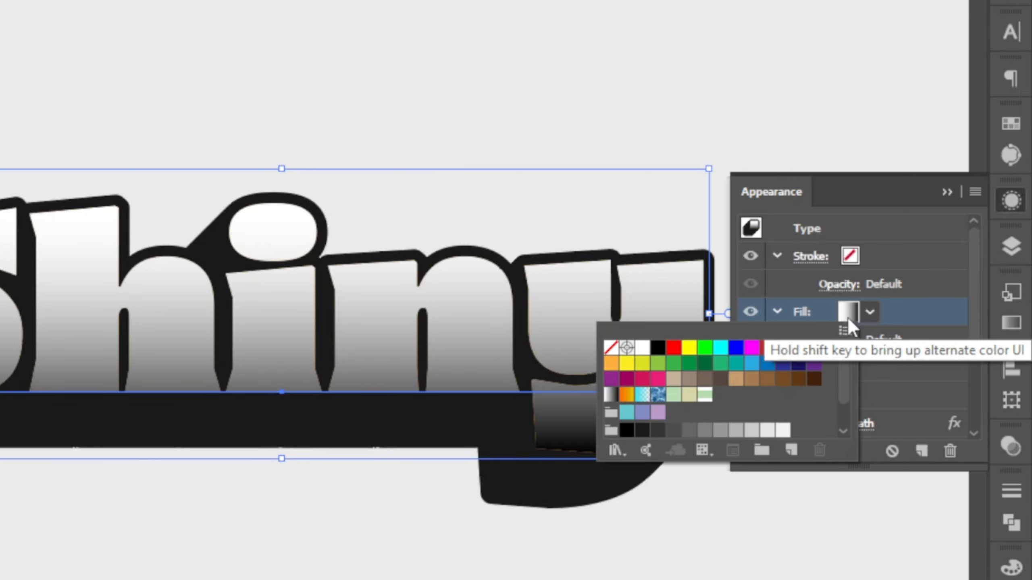
left_click(896, 310)
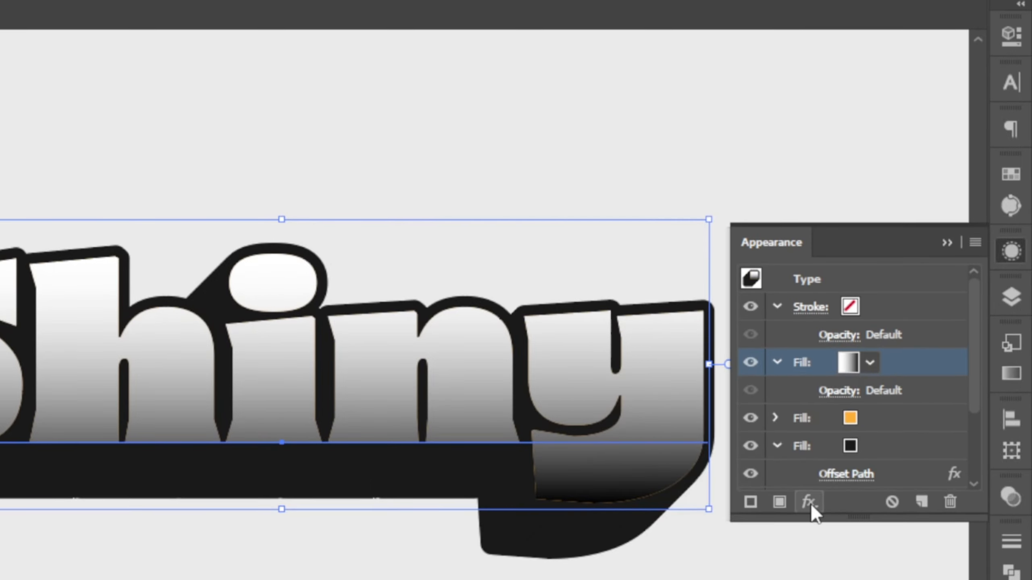
left_click(809, 451)
mouse_move(890, 74)
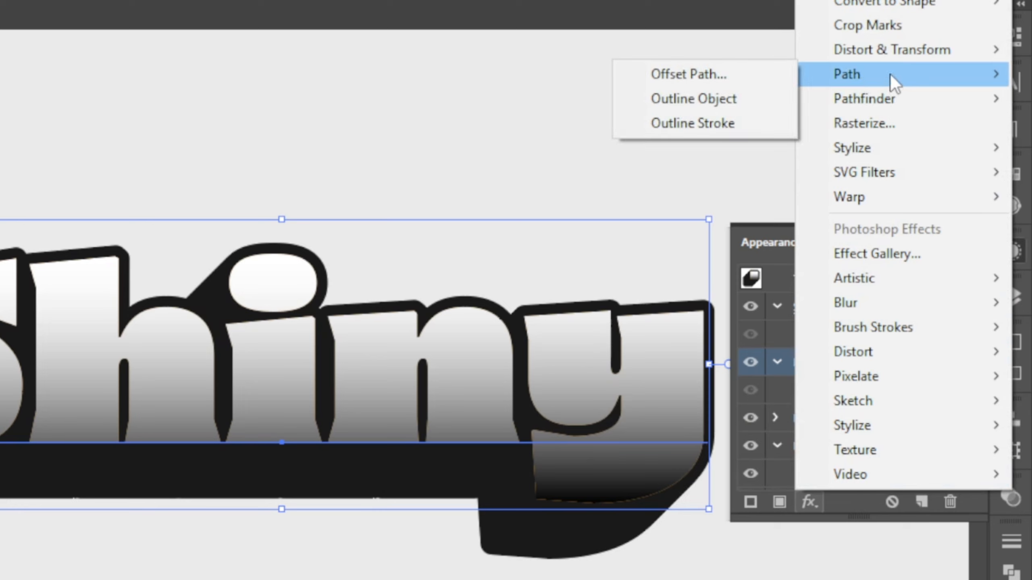
left_click(776, 77)
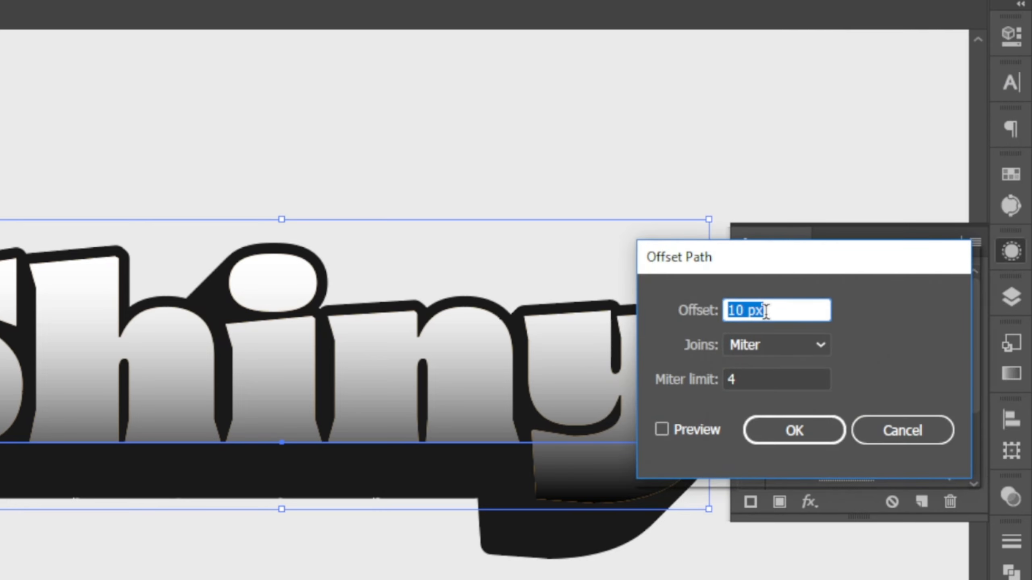
type("-")
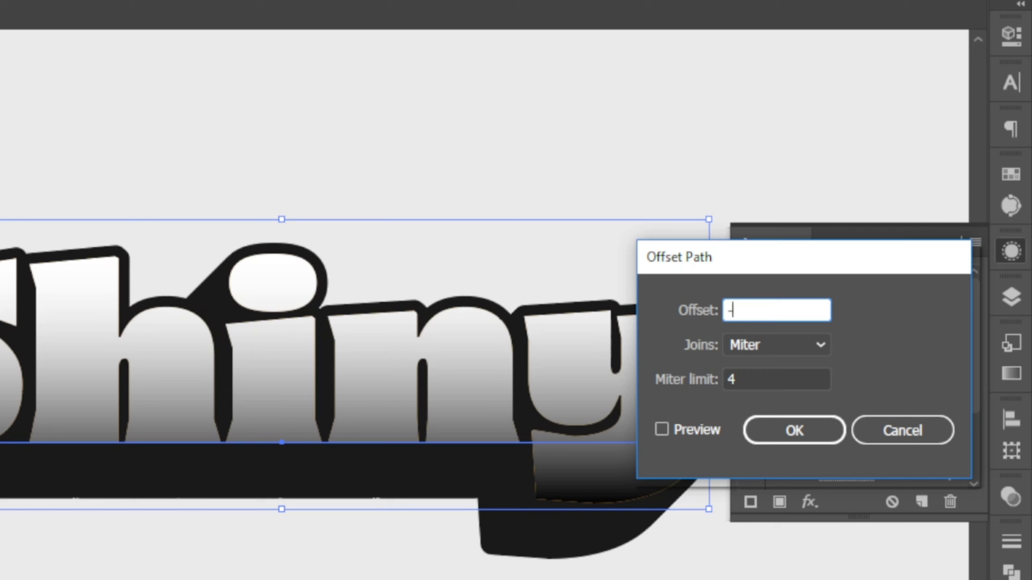
type("8")
left_click(712, 428)
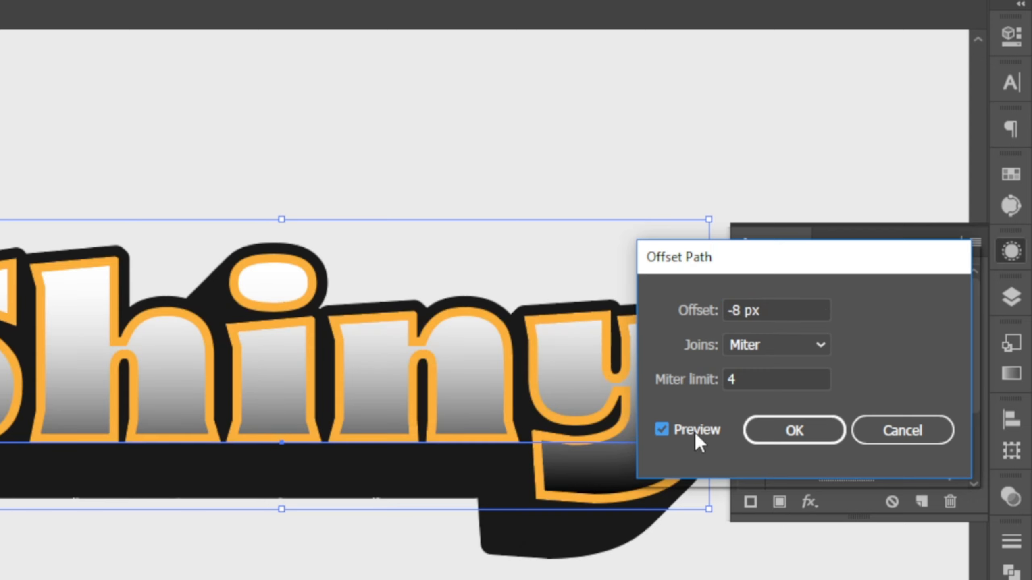
left_click(771, 429)
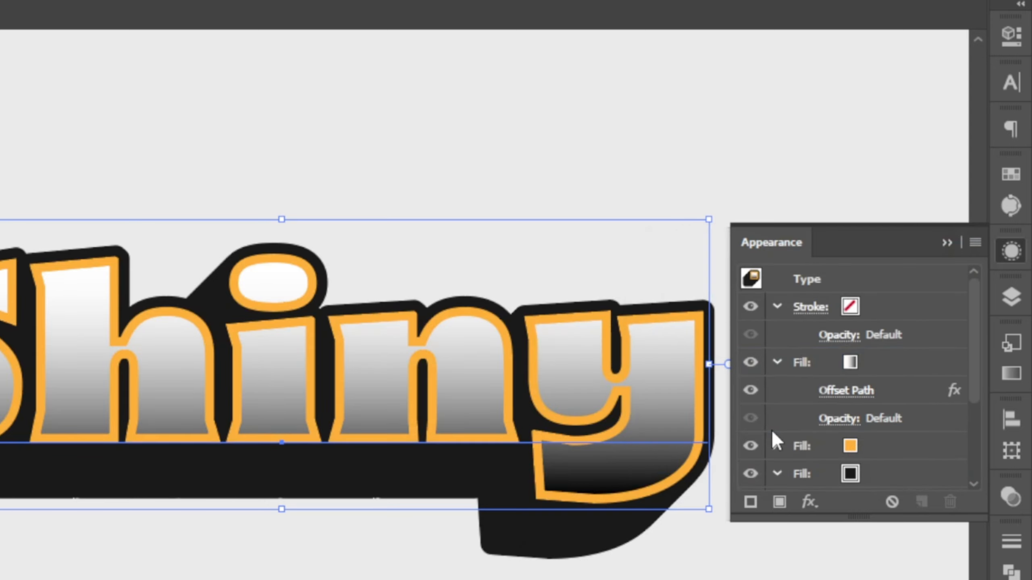
Apply a Color Halftone effect to the gradient fill with a maximum radius of 15 pixels and all four channel angles at 50
left_click(875, 364)
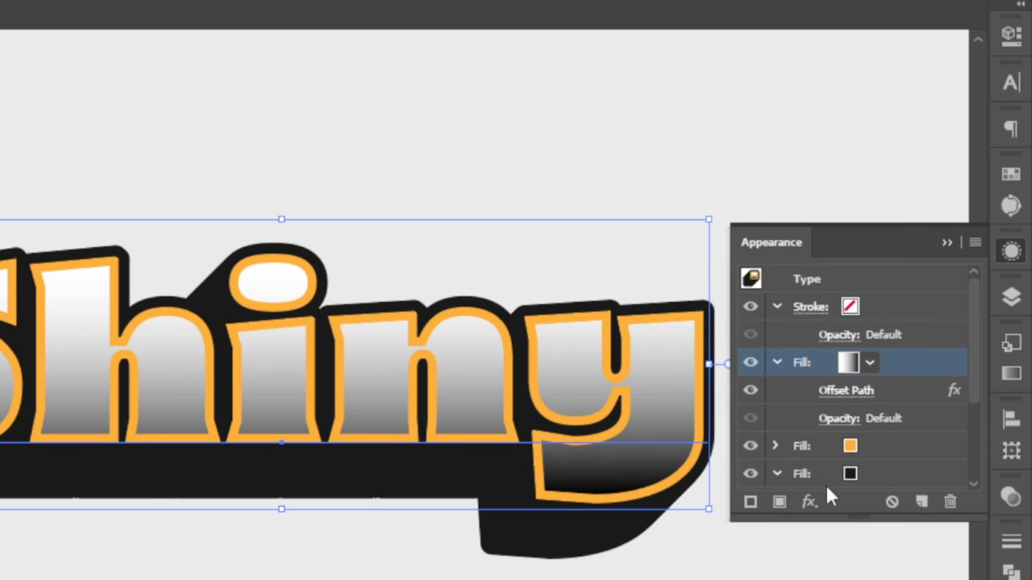
left_click(809, 502)
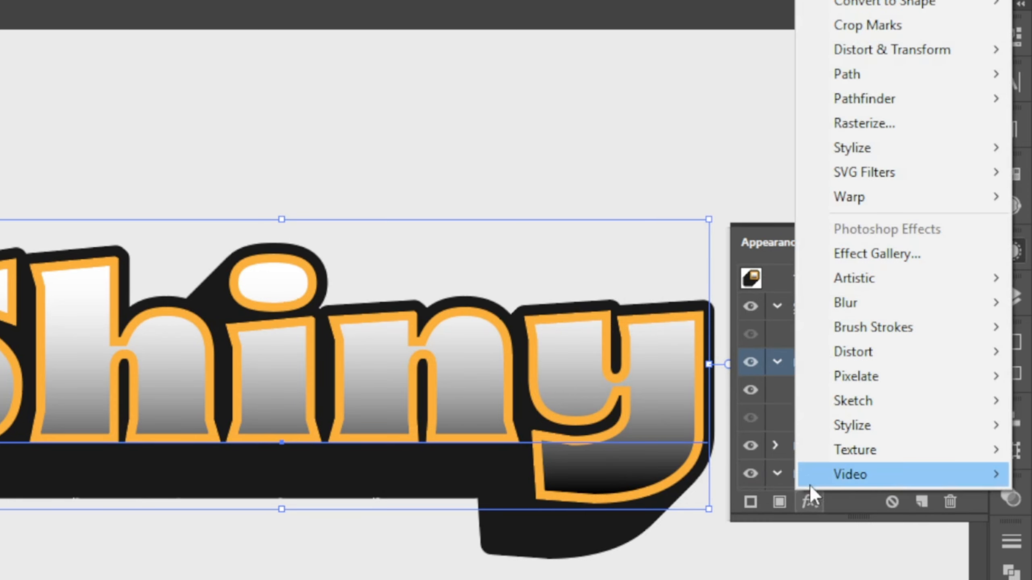
mouse_move(845, 377)
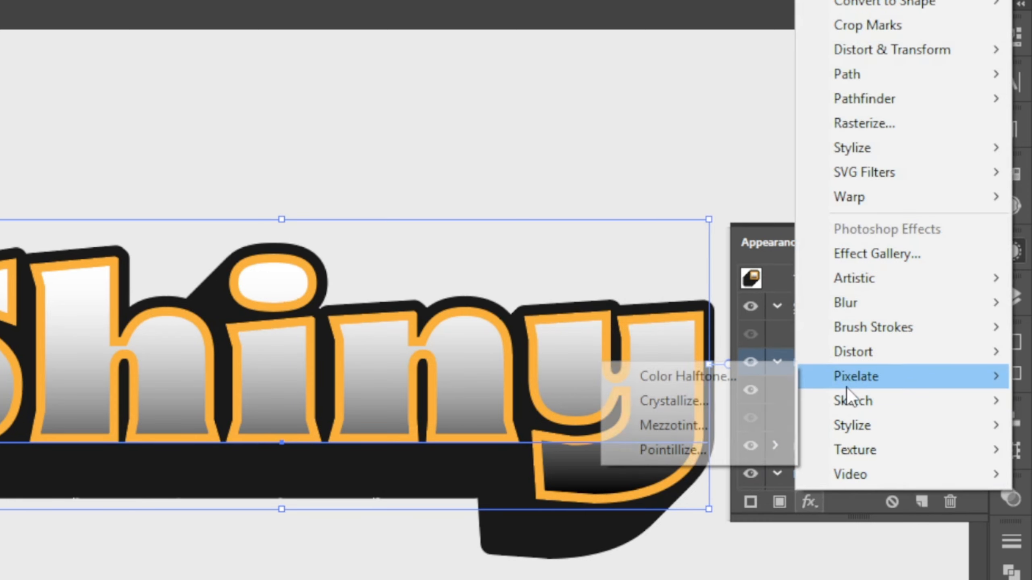
left_click(759, 382)
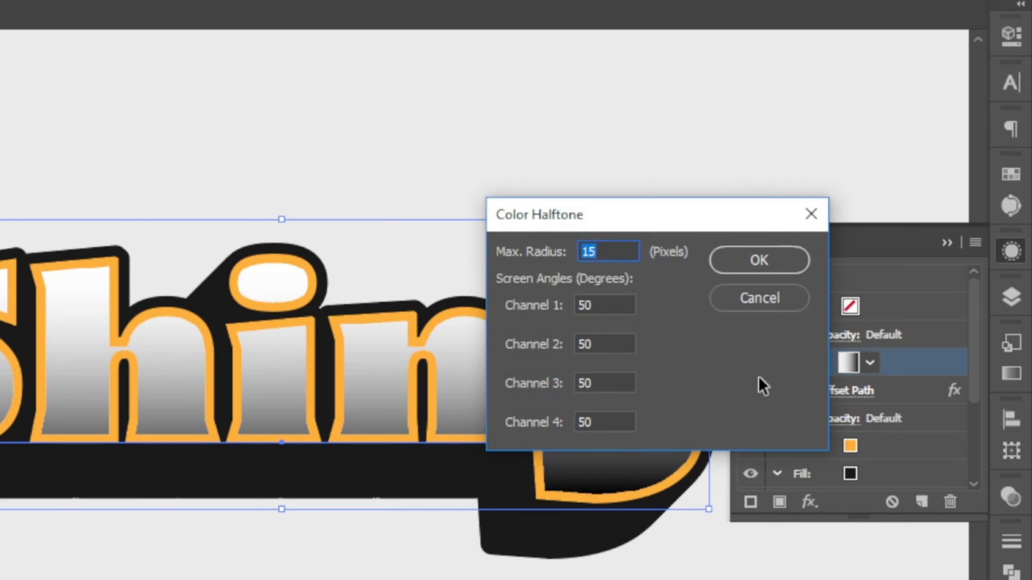
left_click_drag(610, 251, 589, 254)
key("Tab")
key("Tab")
key("Tab")
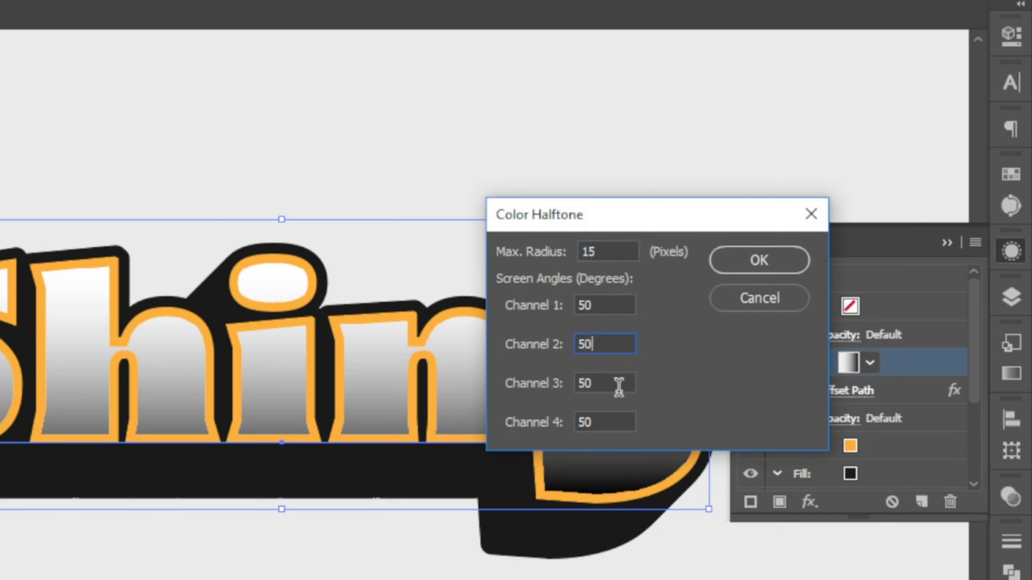
left_click(733, 256)
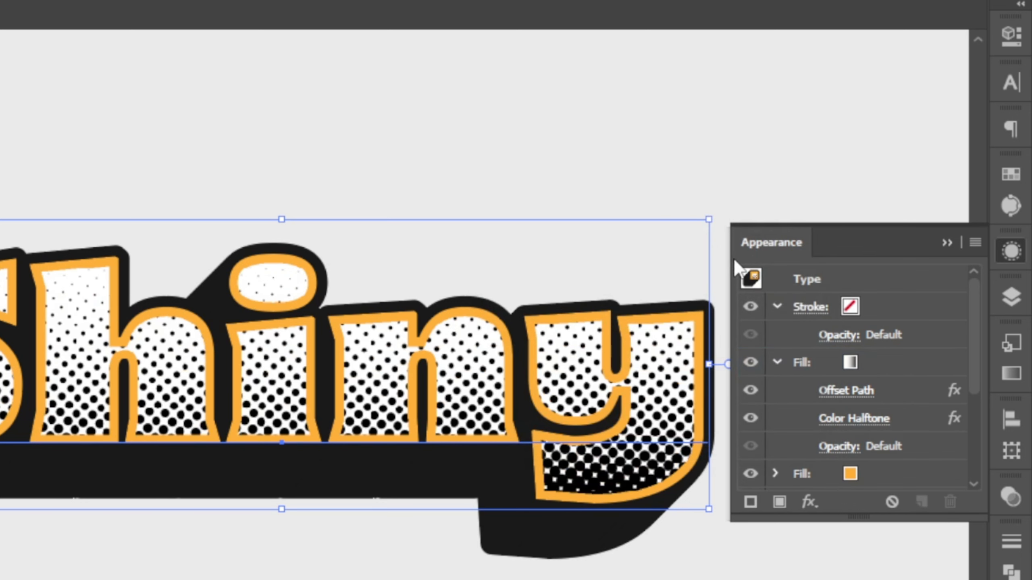
Set the blending mode of the halftone gradient fill to Multiply at 100% opacity
left_click(911, 363)
scroll(895, 396, "down", 1)
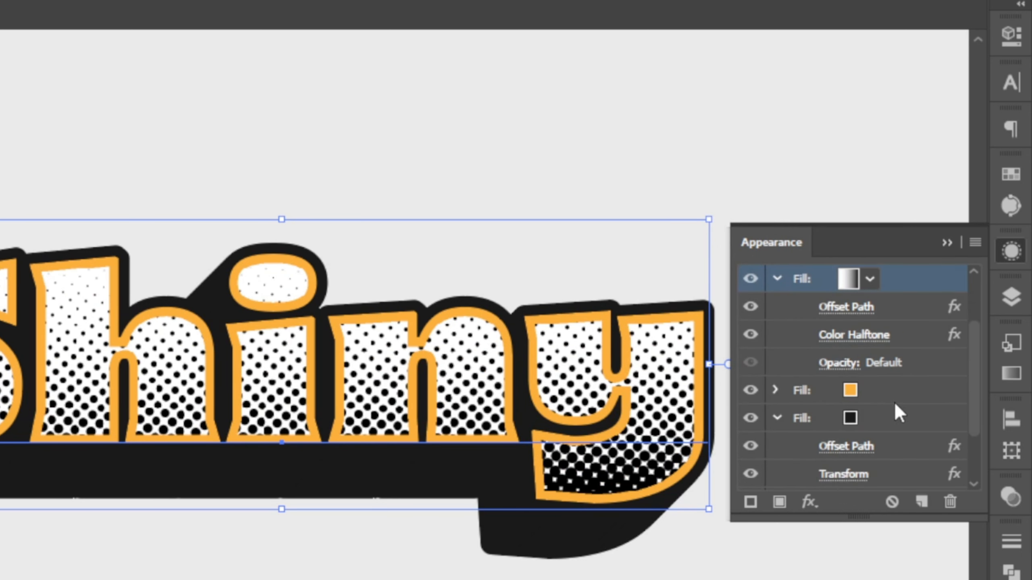
left_click(836, 366)
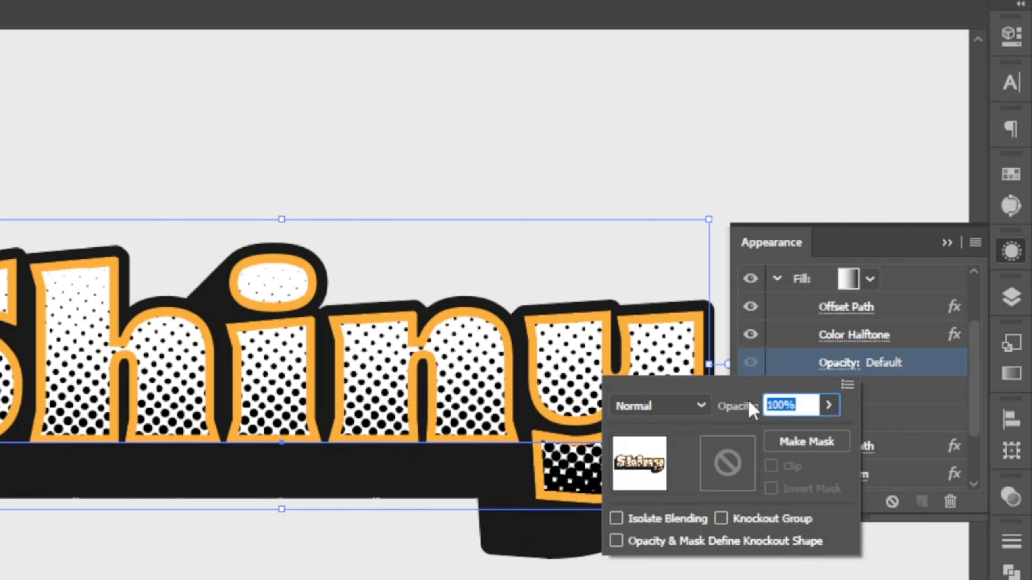
left_click(688, 410)
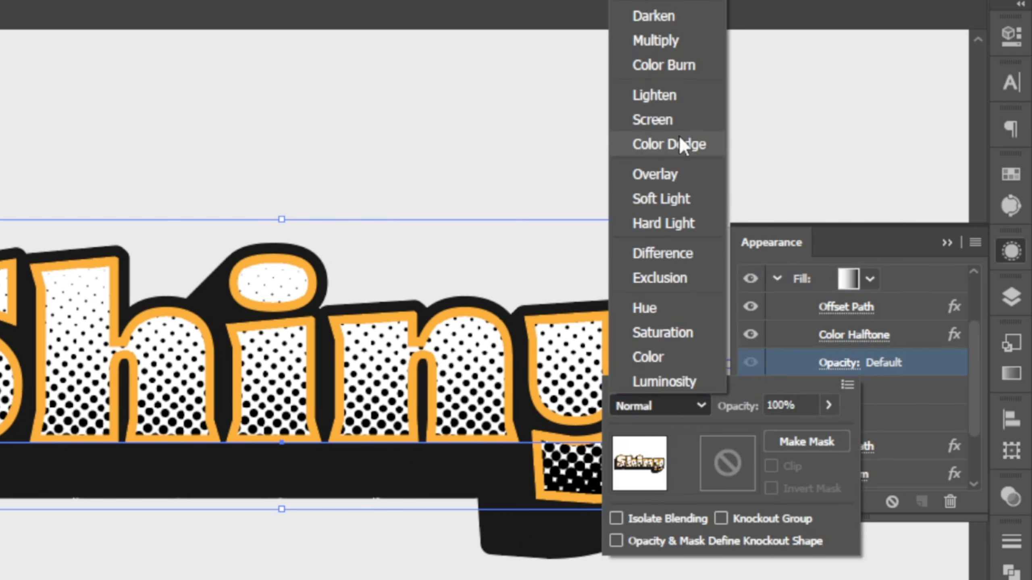
left_click(656, 40)
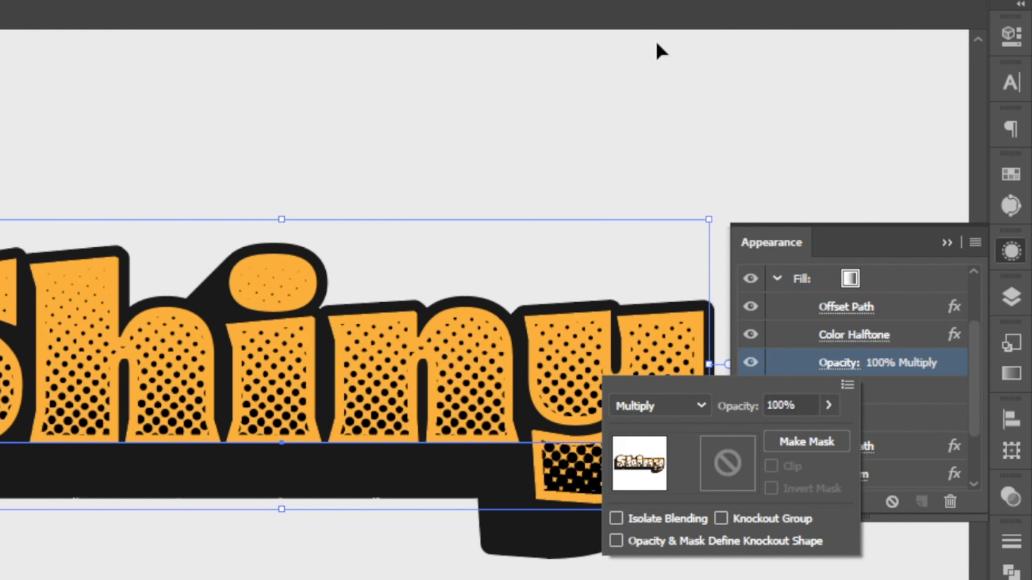
left_click(959, 365)
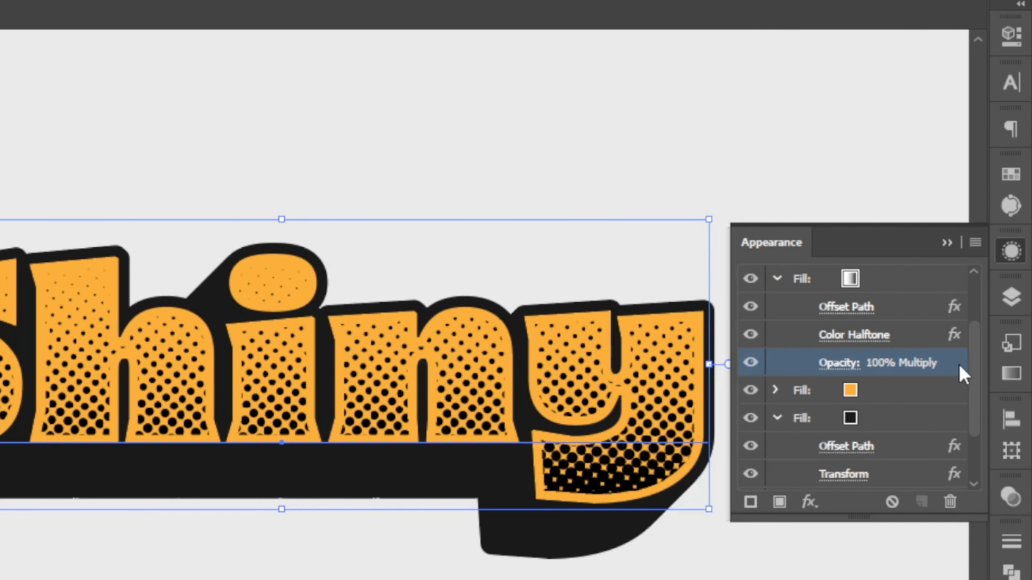
Extend the black end of the halftone fill's gradient slightly downward past the lower edge of the text, keeping it vertical, and deselect the text
left_click(1005, 373)
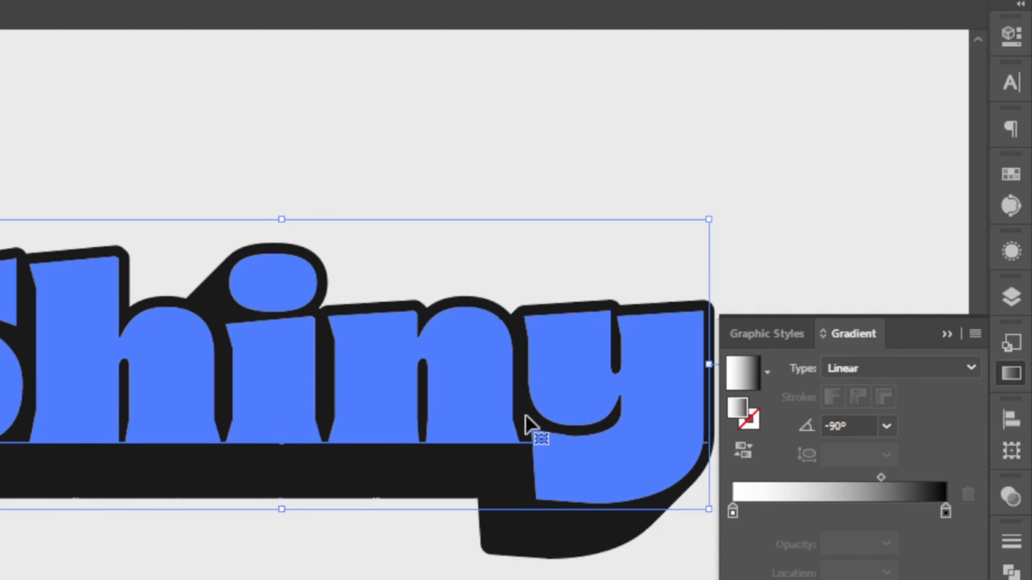
key("g")
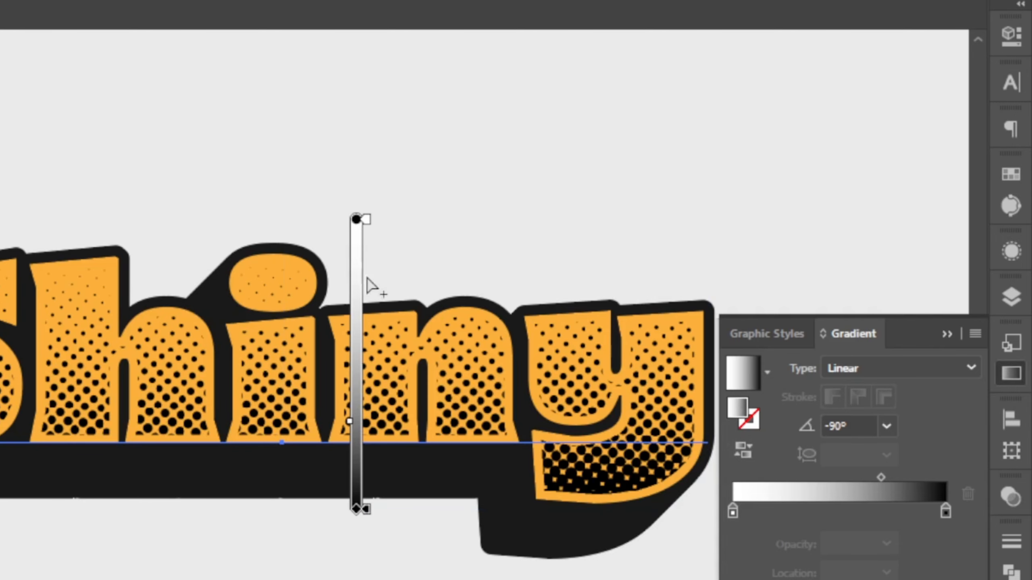
mouse_move(357, 509)
left_mouse_down()
mouse_move(357, 550)
mouse_move(356, 529)
left_mouse_up()
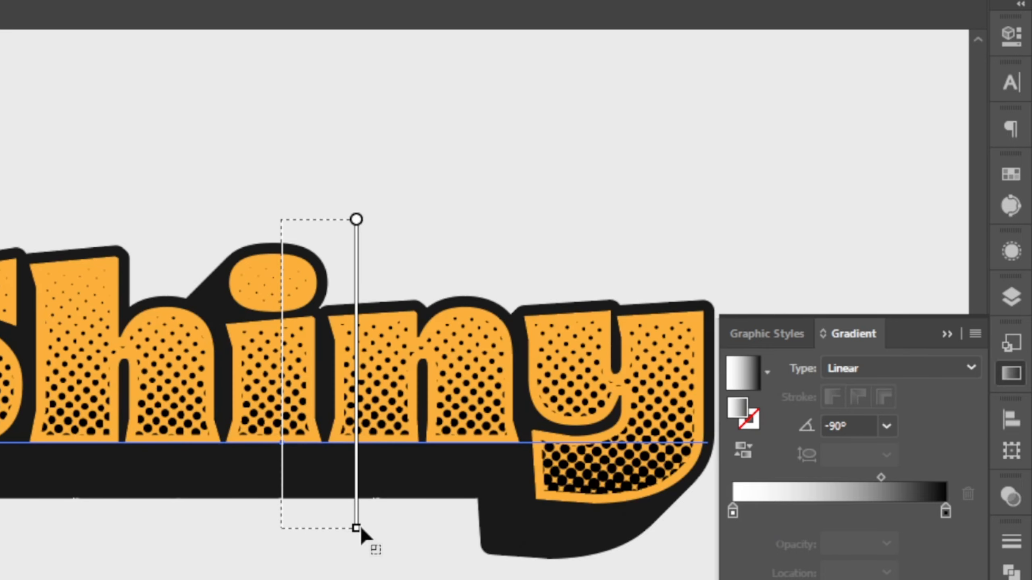
key("v")
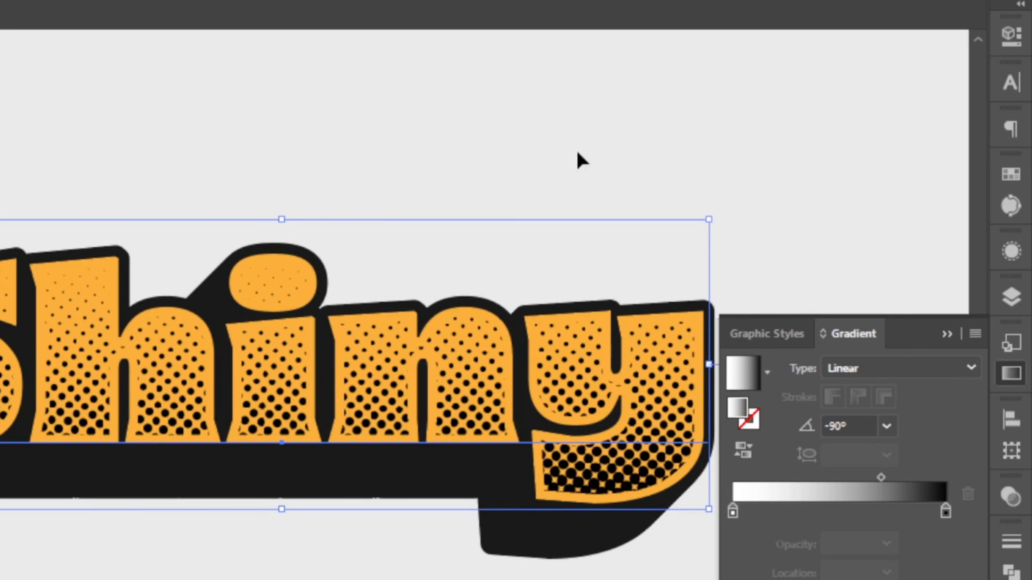
left_click(581, 160)
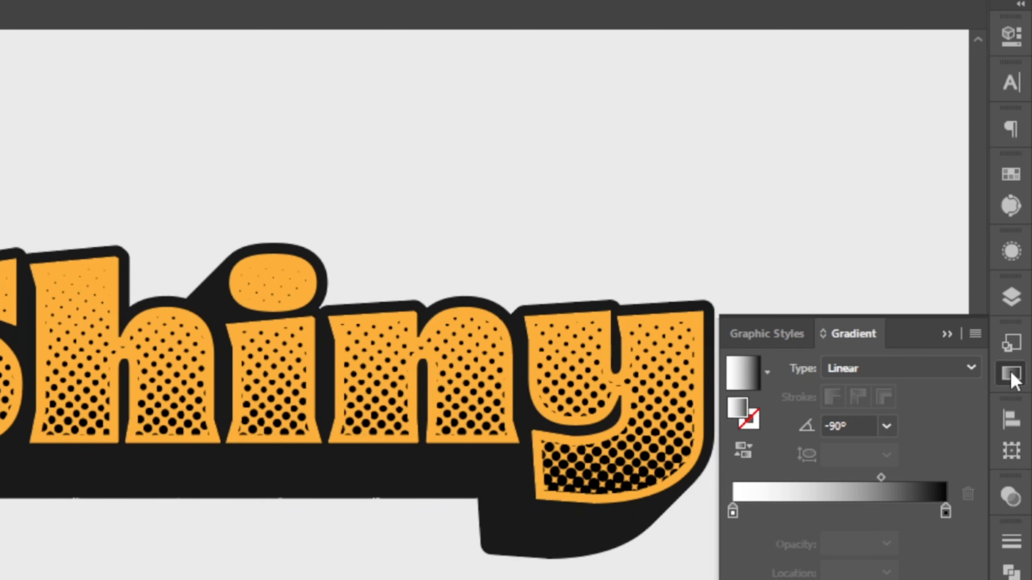
left_click(1010, 369)
Draw a large ellipse tilted upward to the right and place it over the middle of the word
scroll(446, 332, "down", 1)
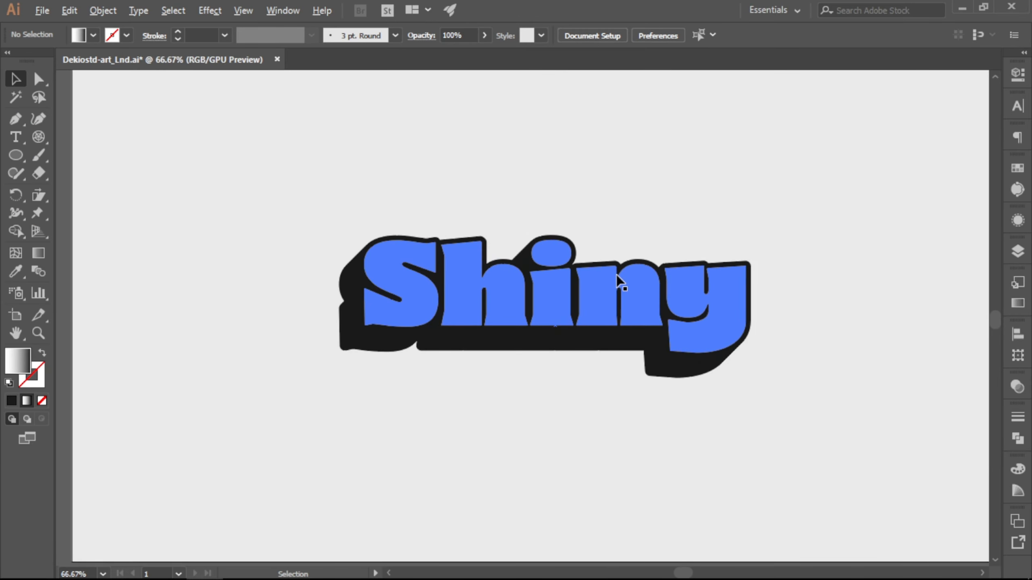
scroll(616, 275, "down", 1)
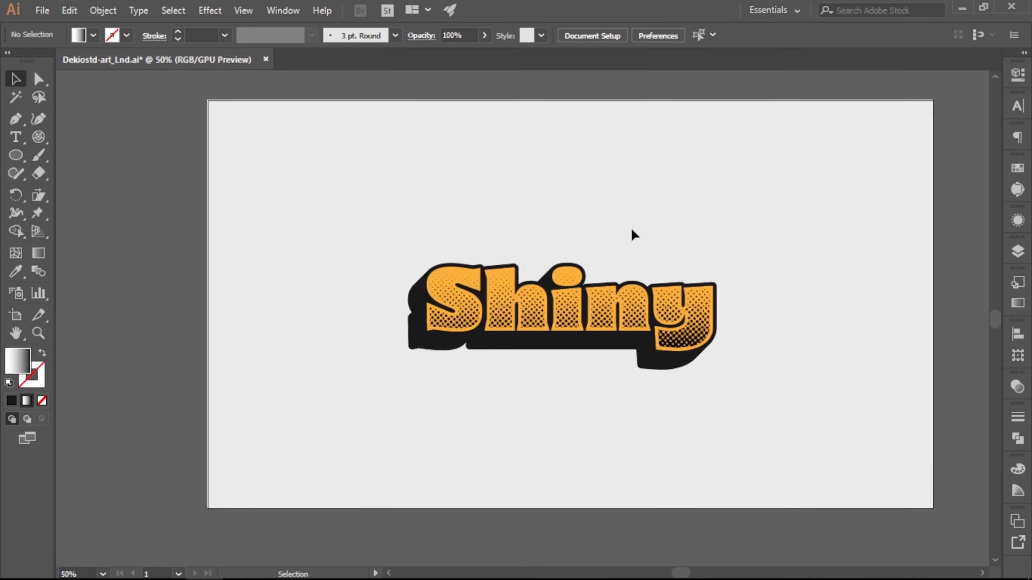
left_click_drag(632, 232, 602, 238)
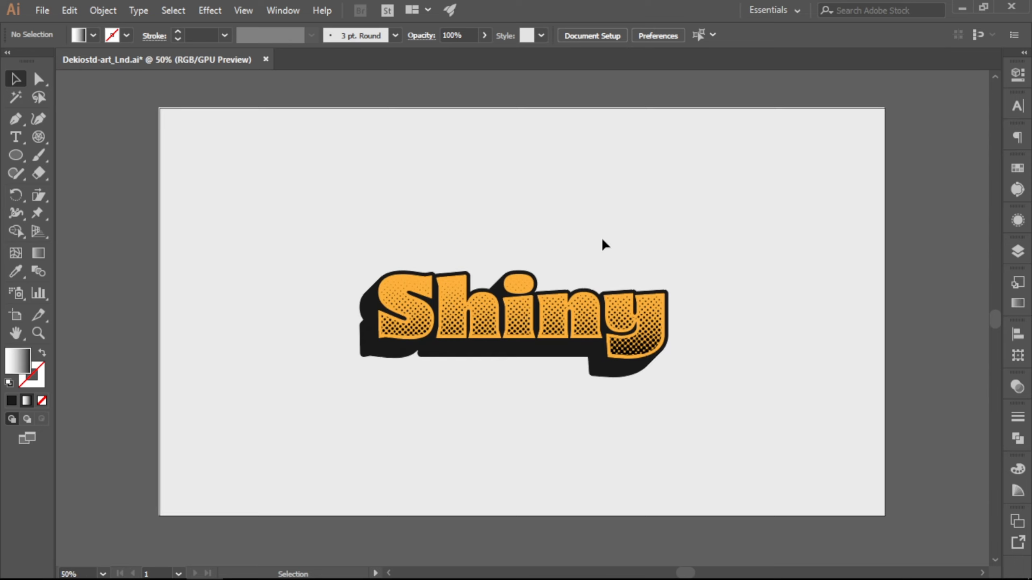
key("l")
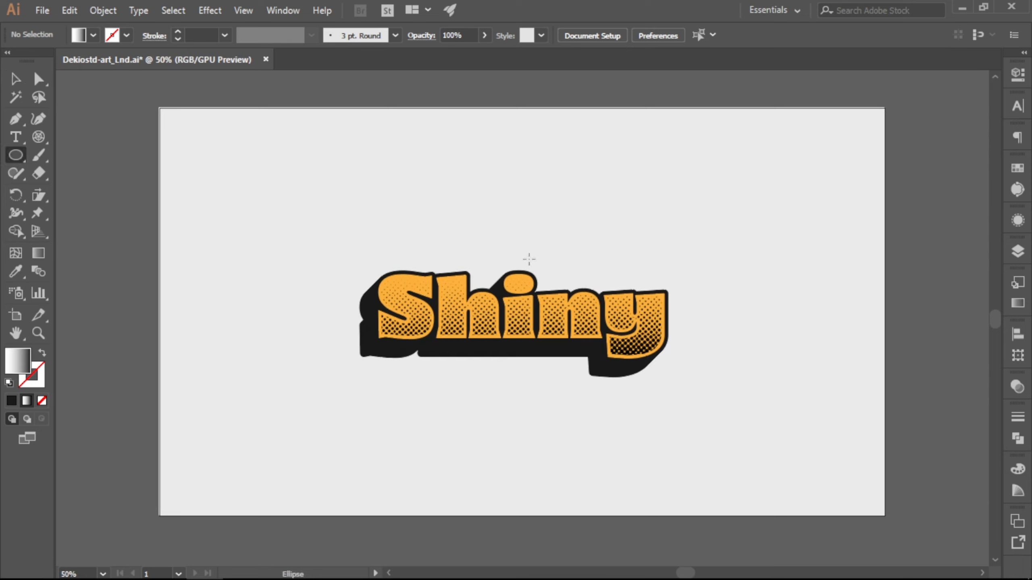
left_click_drag(472, 221, 492, 437)
key("v")
left_click_drag(552, 362, 532, 345)
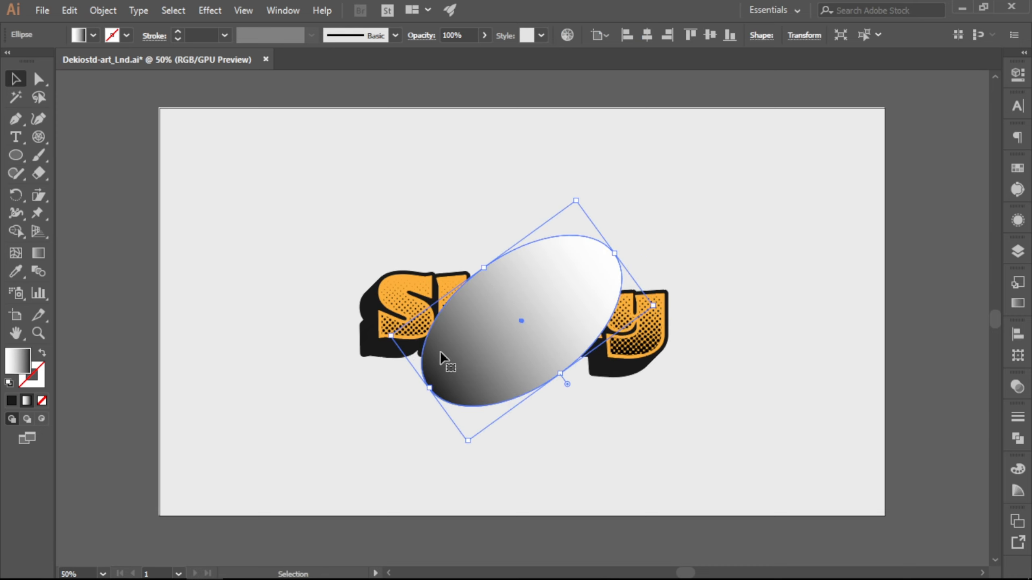
Give the ellipse no fill and a 10 pt #1A1A1A stroke, and shift it slightly up and to the right
left_click(42, 354)
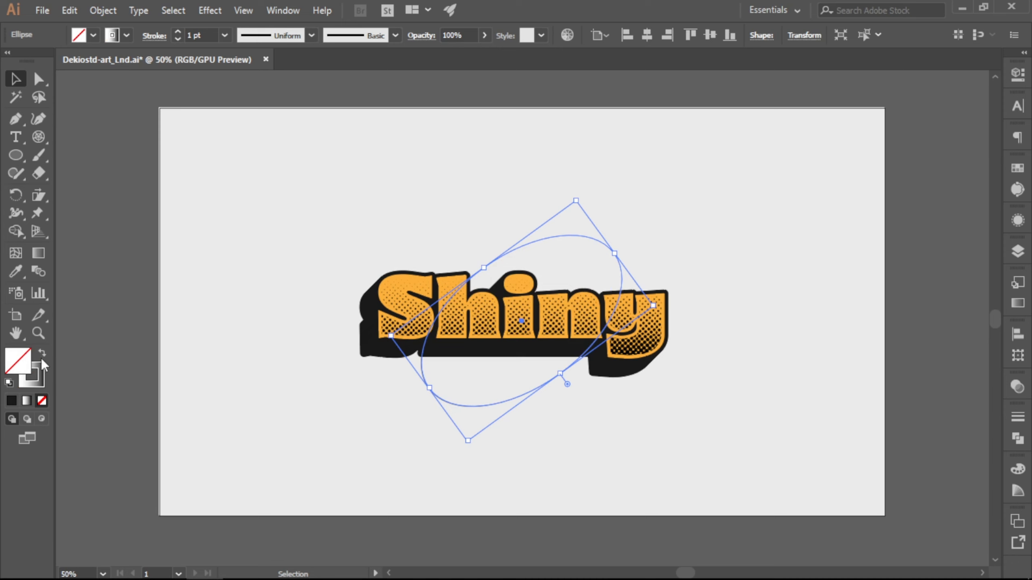
left_click(42, 386)
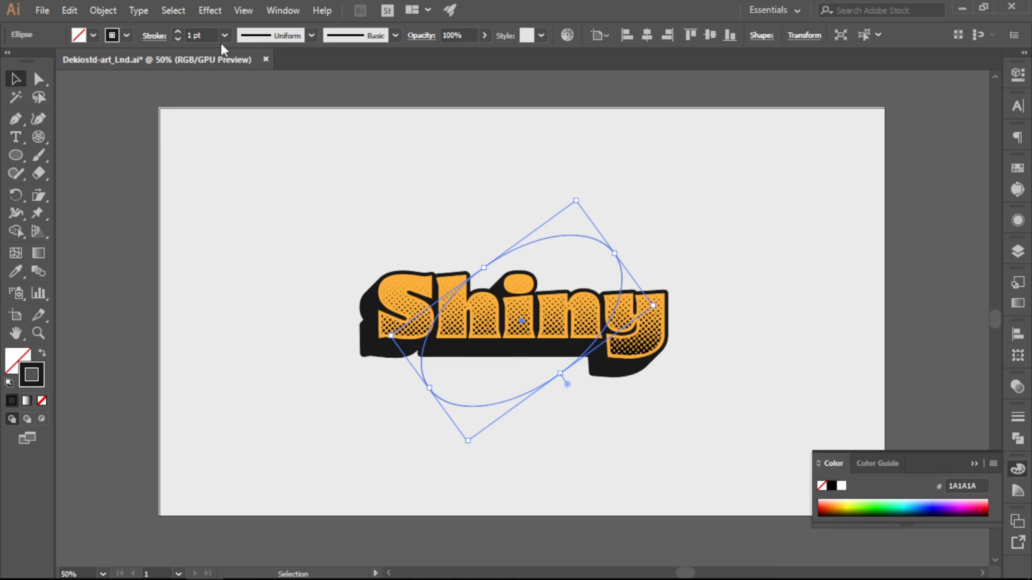
left_click(179, 32, "shift")
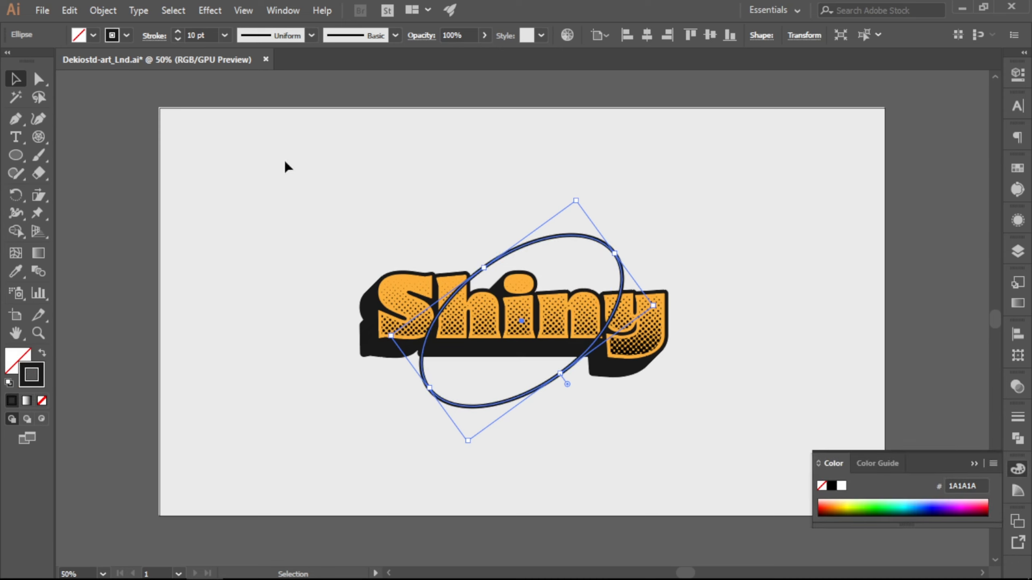
left_click_drag(622, 273, 630, 263)
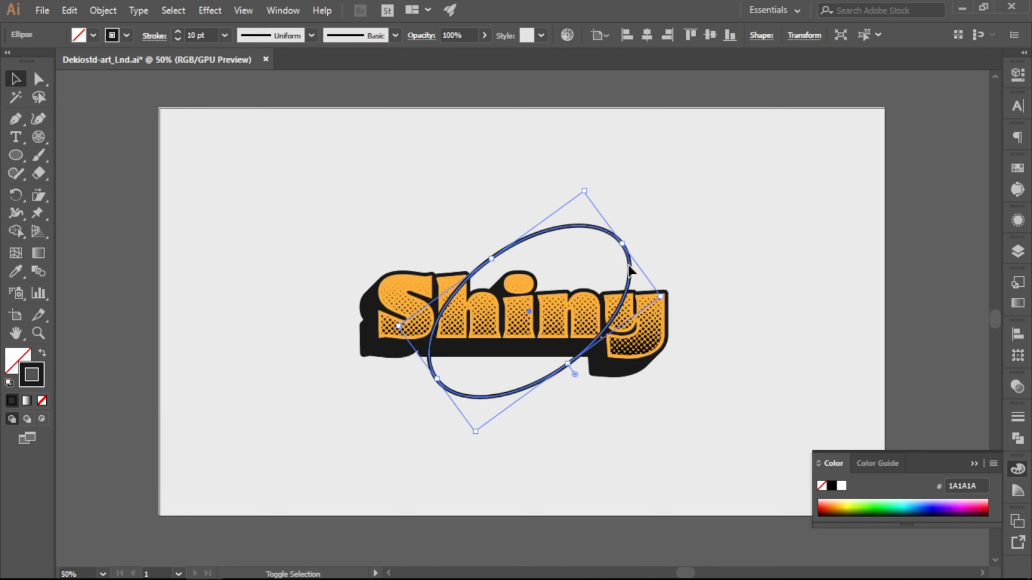
left_click(669, 260)
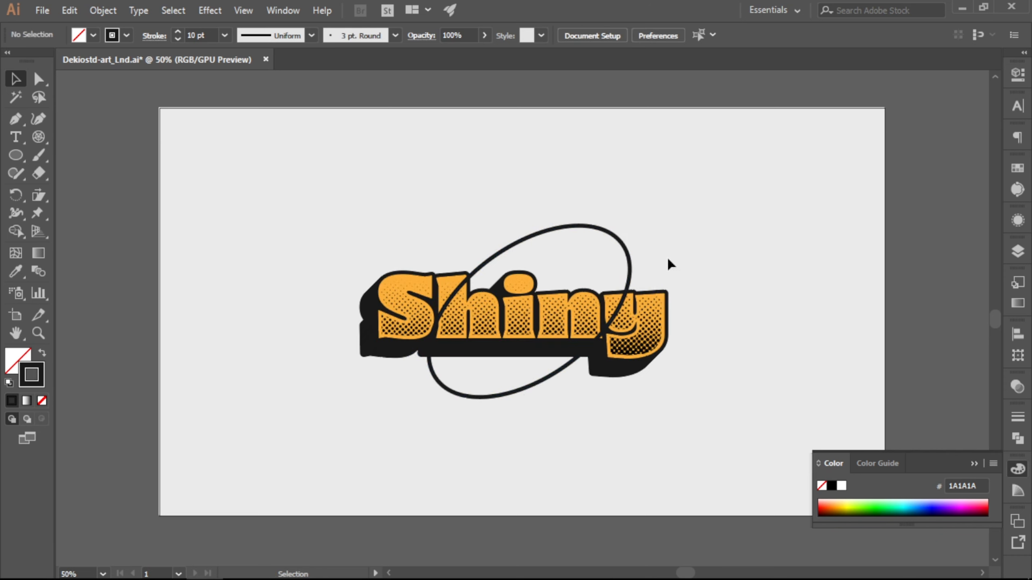
Duplicate the tilted ellipse and tilt the copy downward to the right so that the two ellipses cross over the word
left_click(620, 244)
right_click(621, 248)
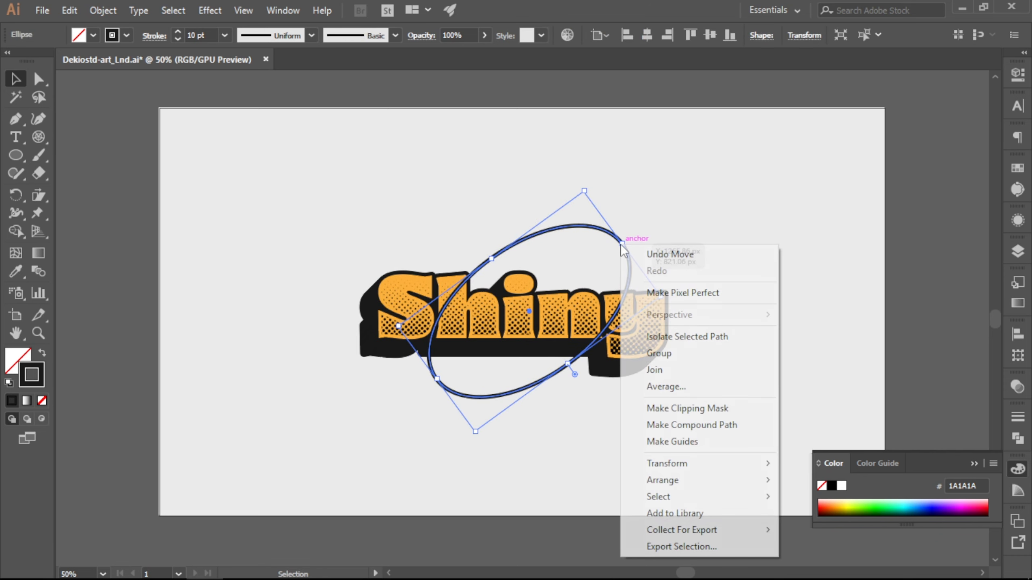
key("Escape")
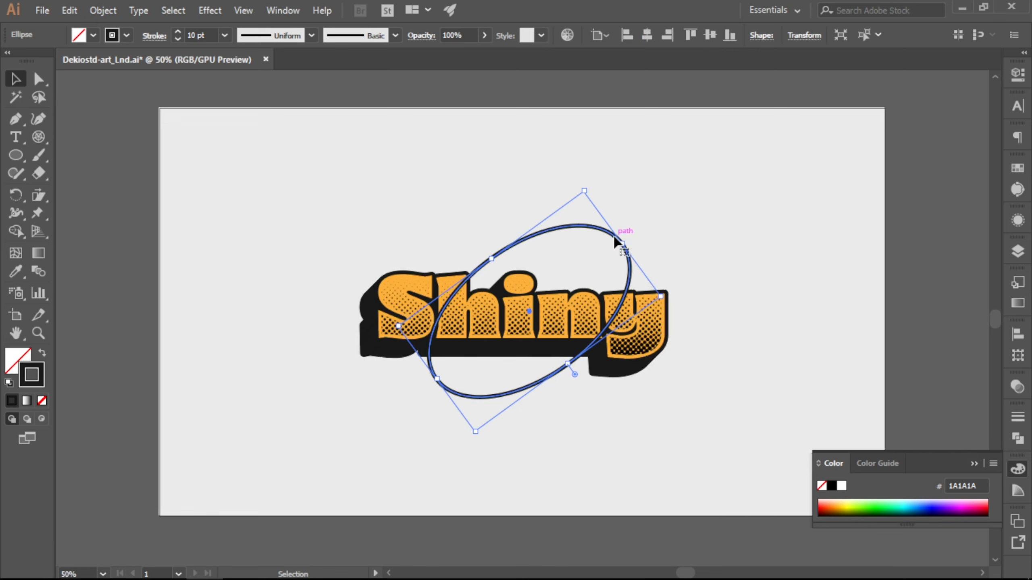
key("a")
key("v")
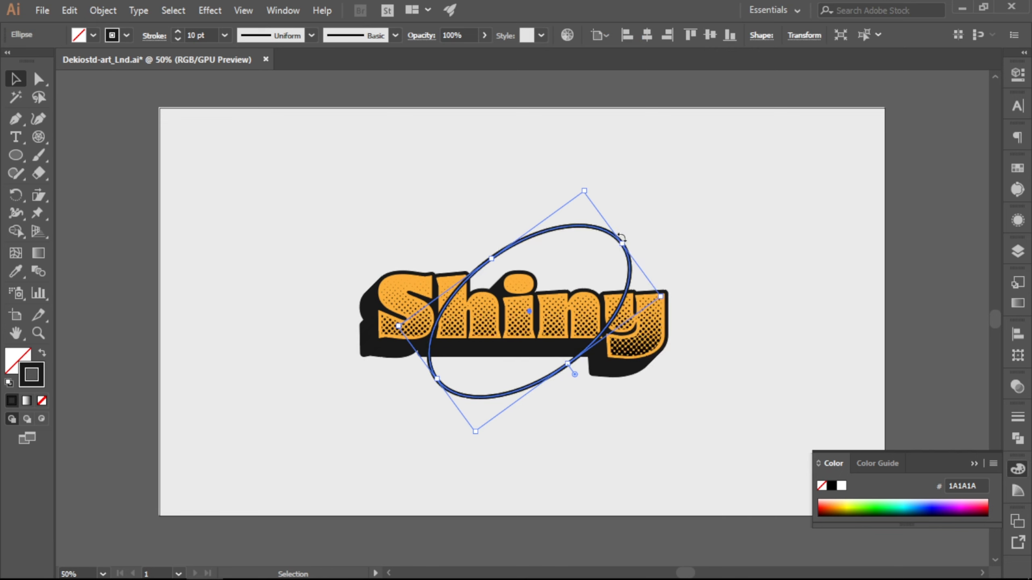
left_click_drag(591, 191, 421, 244)
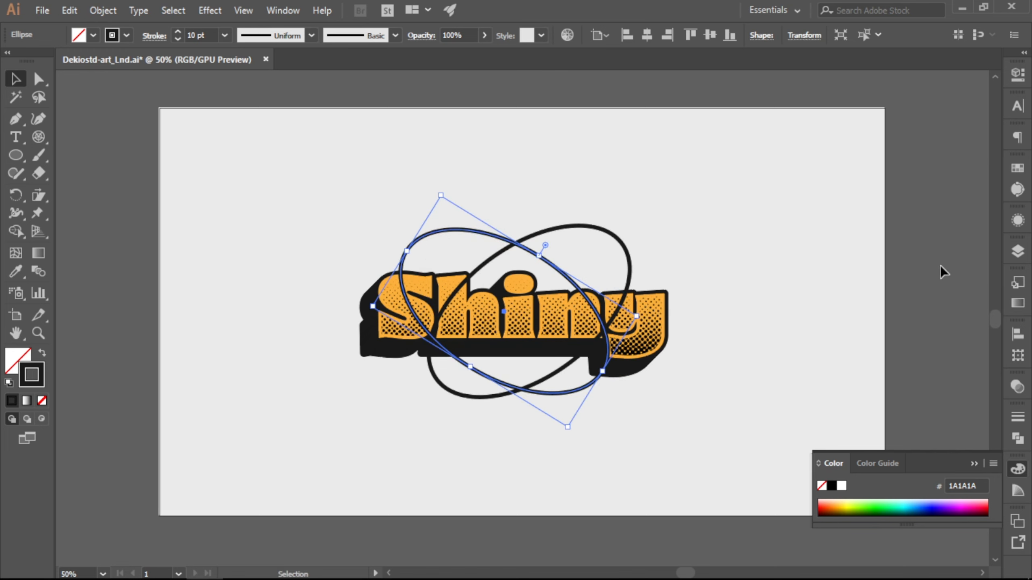
Fill the copied ellipse with the orange-red swatch and arrange it behind the text
left_click(1018, 168)
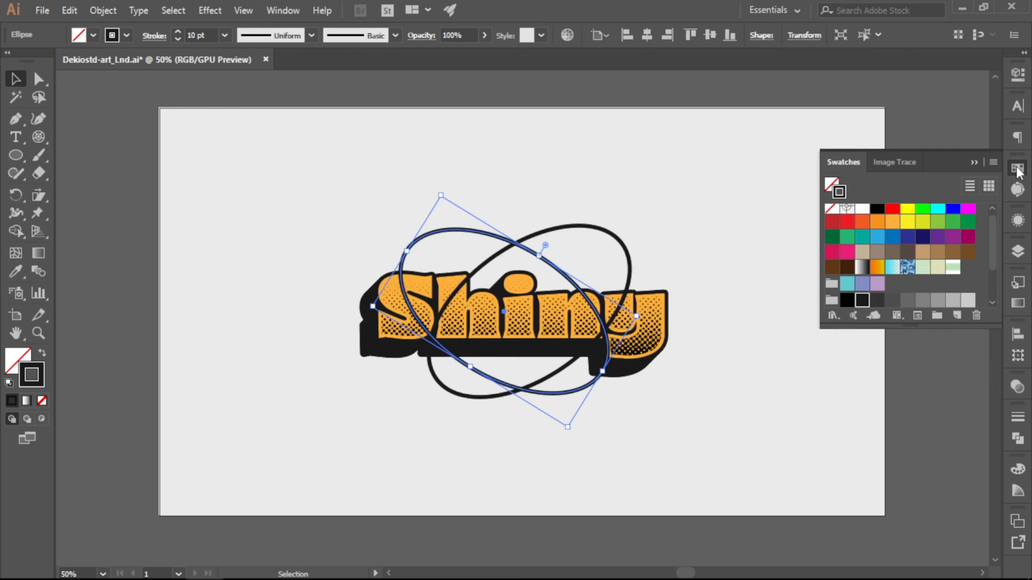
key("x")
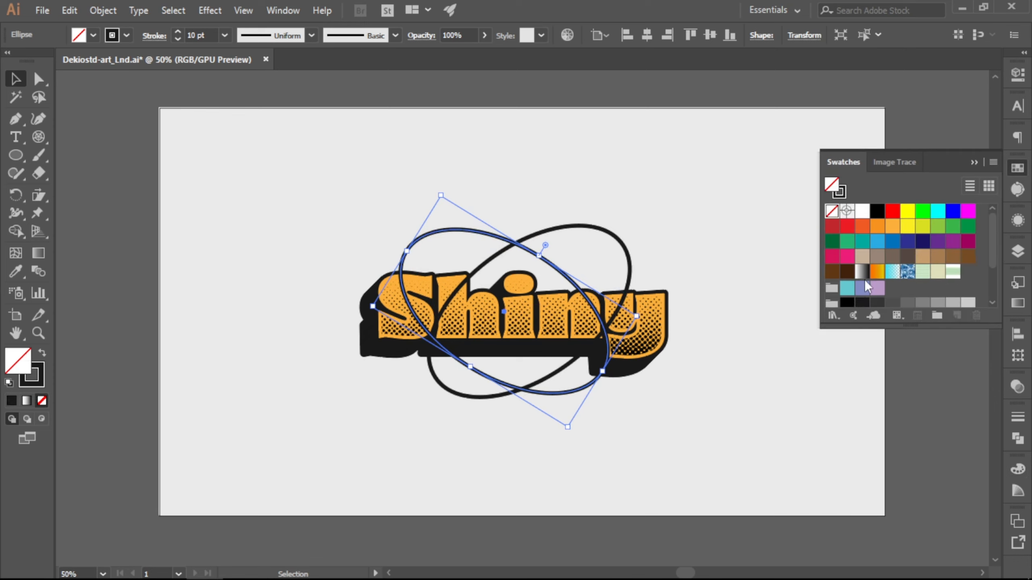
left_click(863, 226)
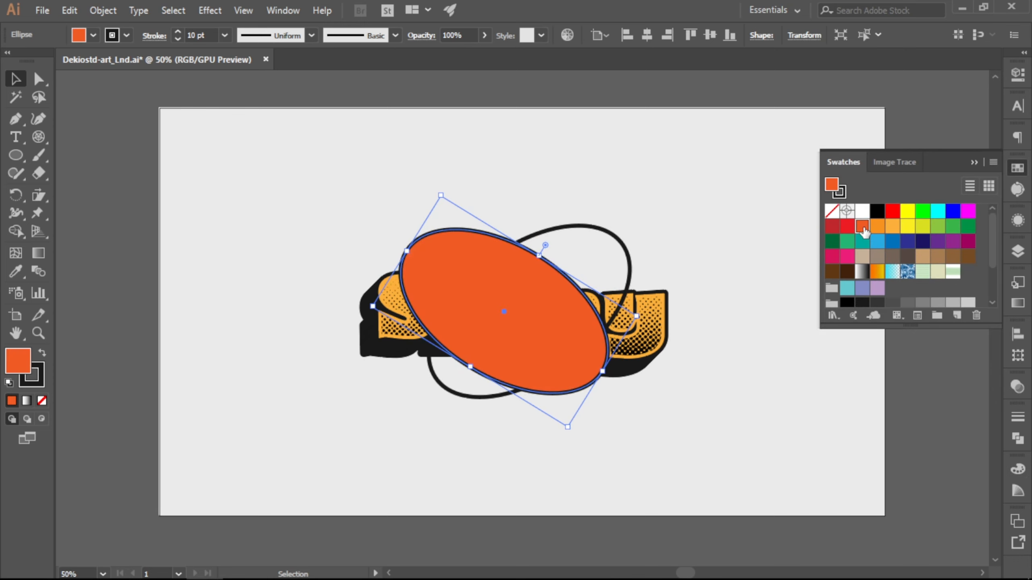
left_click(1015, 170)
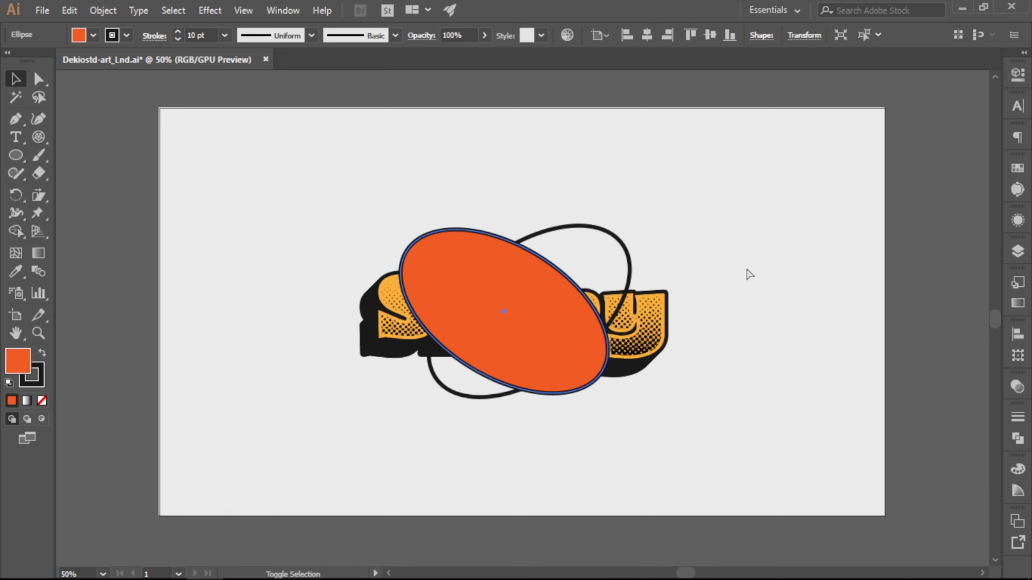
key("ctrl+shift+bracketleft")
key("ctrl+bracketright")
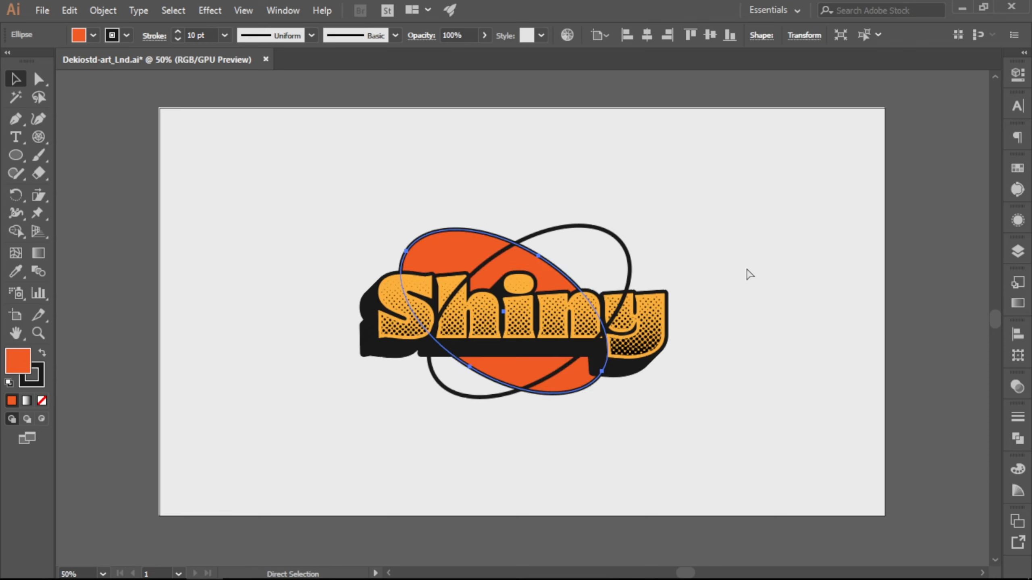
left_click(719, 282)
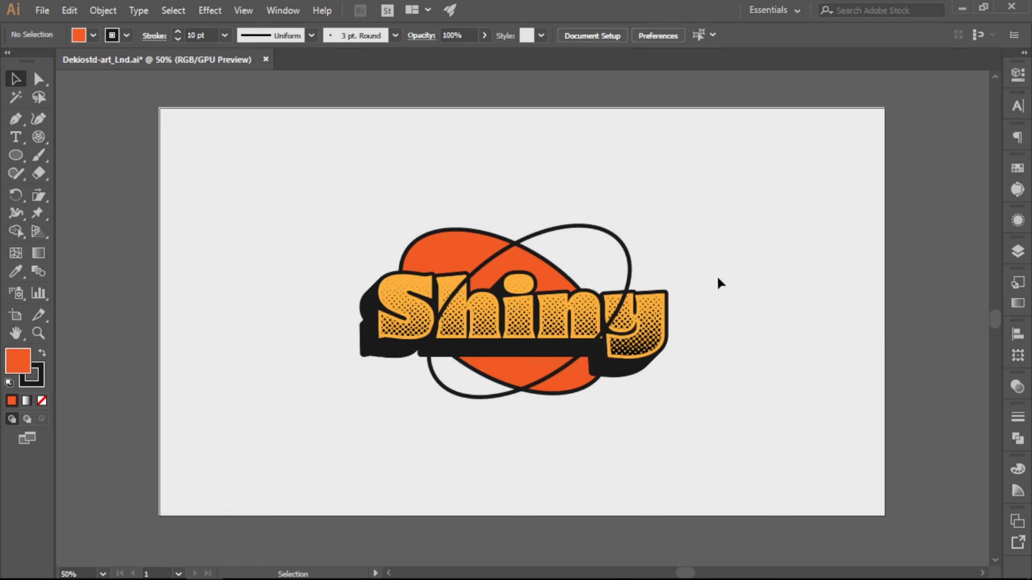
Rotate the orange ellipse slightly steeper and stretch it lengthwise at both ends so it extends further past the word
left_click(581, 390)
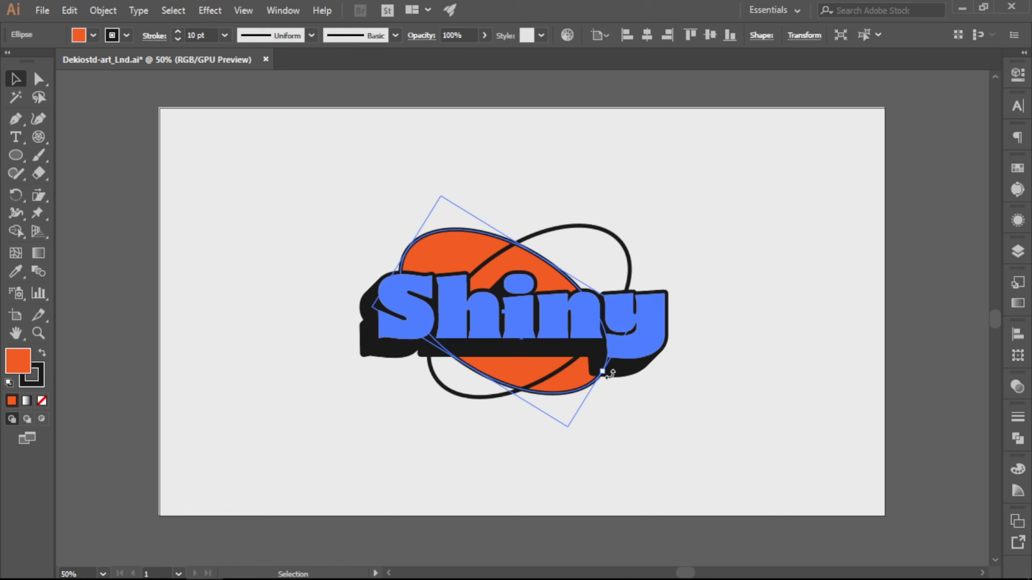
left_click_drag(609, 373, 608, 382)
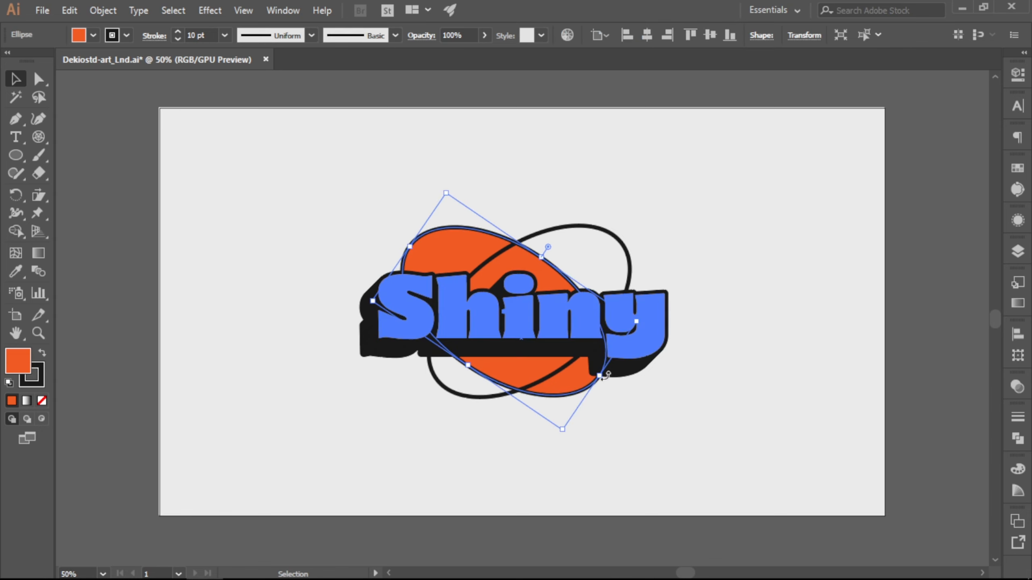
left_click_drag(600, 376, 617, 386)
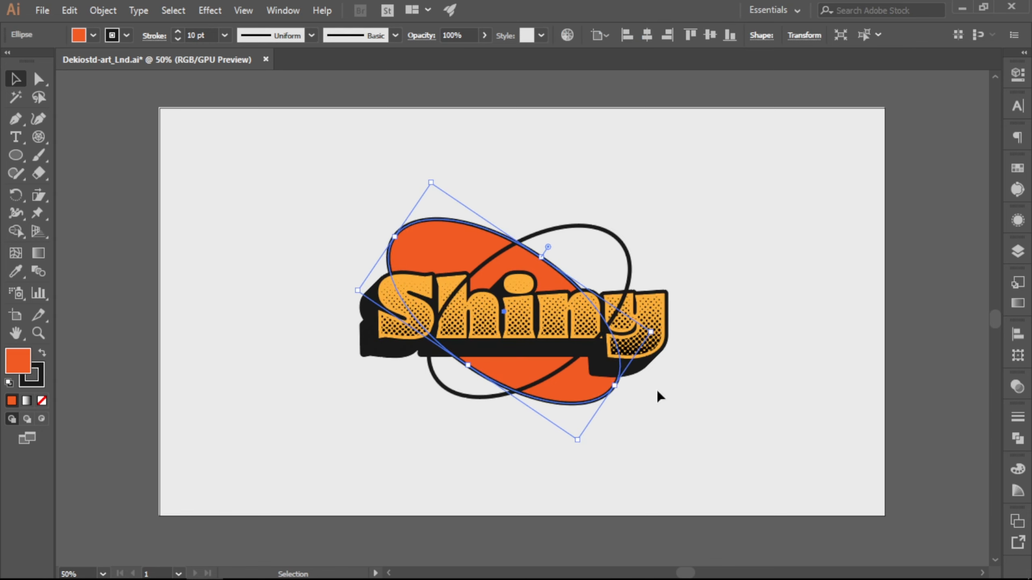
left_click(667, 361)
Lengthen the unfilled ellipse at both ends and shift it slightly down and to the left
left_click(628, 249)
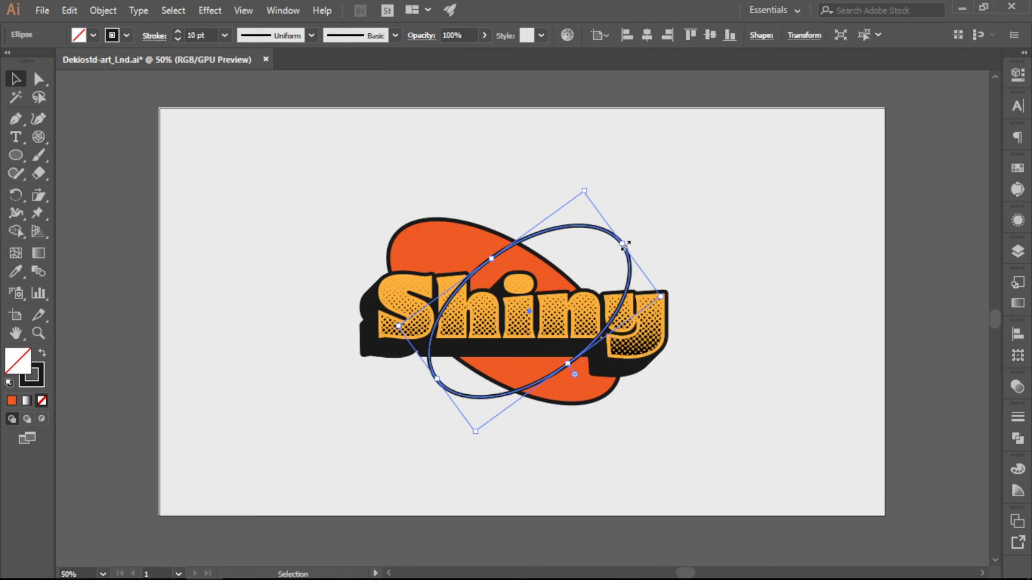
left_click_drag(629, 248, 644, 273)
left_click(702, 297)
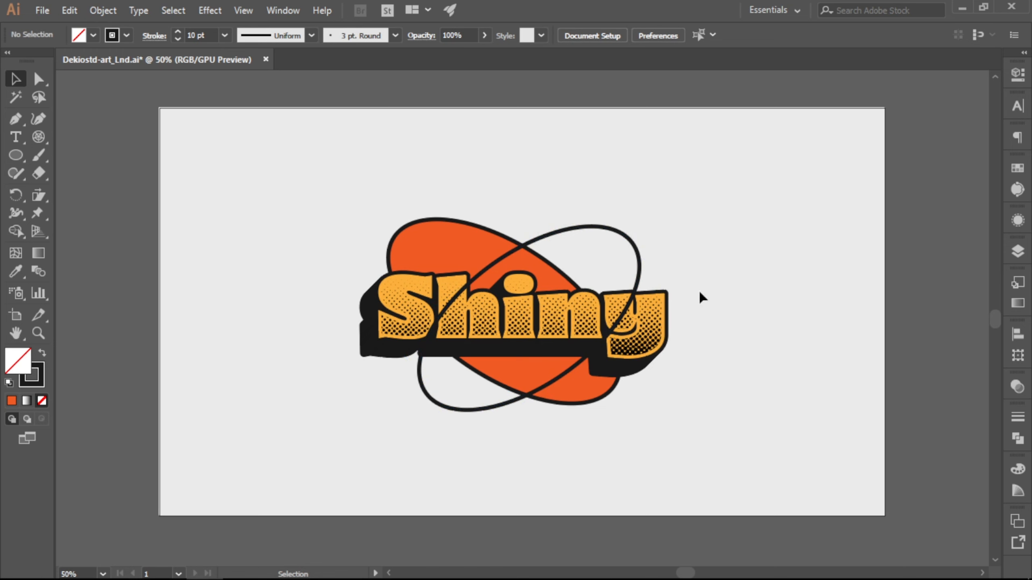
scroll(508, 354, "up", 1)
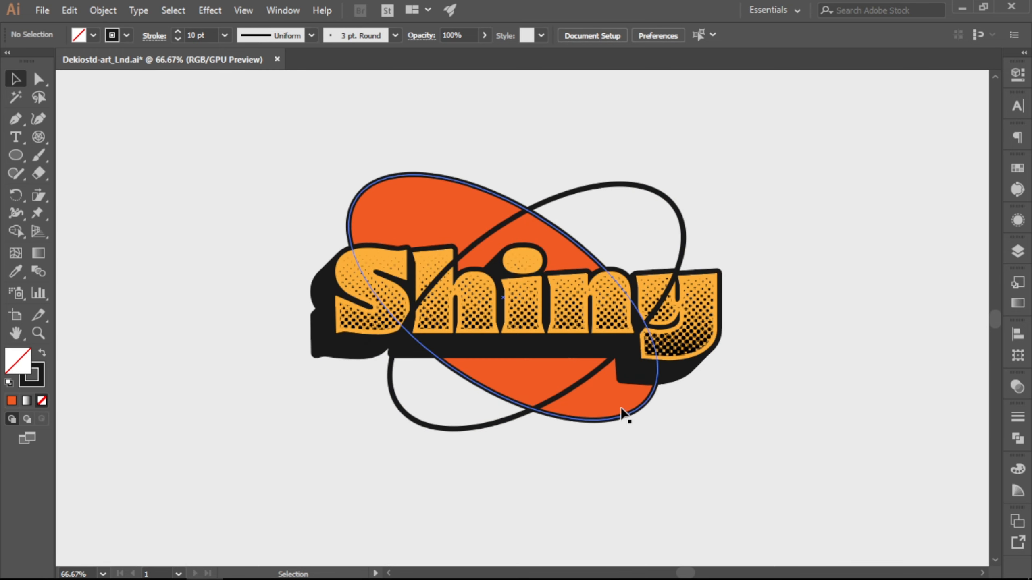
left_click_drag(500, 425, 534, 420)
scroll(539, 424, "down", 1)
left_click(652, 467)
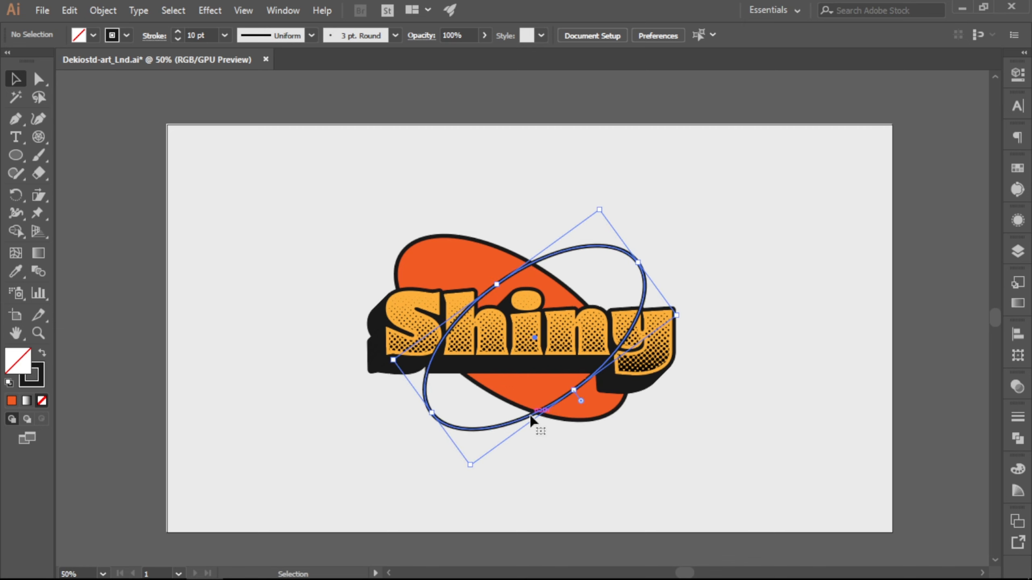
left_click(629, 443)
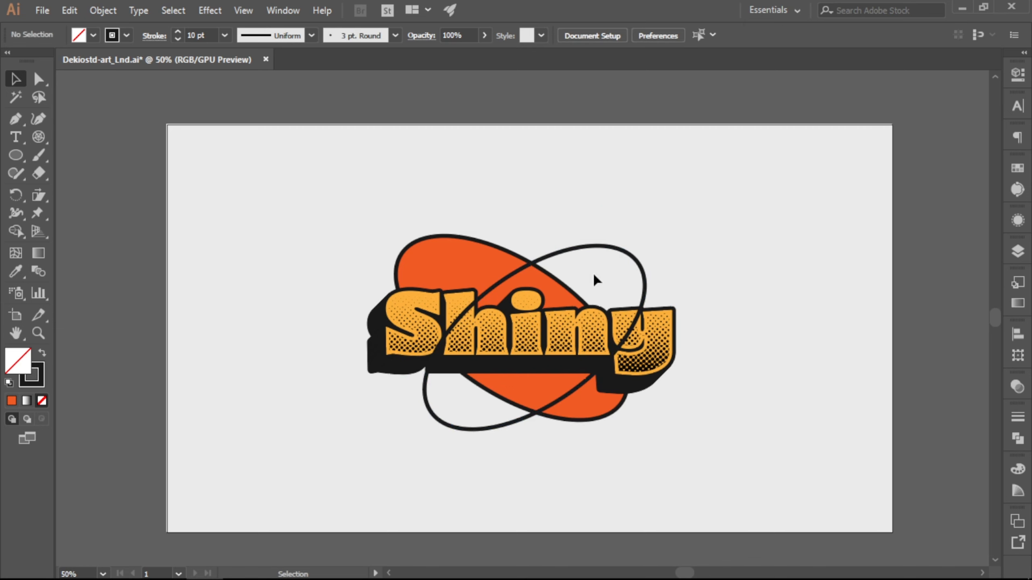
Cut away the unfilled ellipse's upper-left arc between the orange ellipse's upper edge and the bottom of the text shadow below the S
left_click(565, 255)
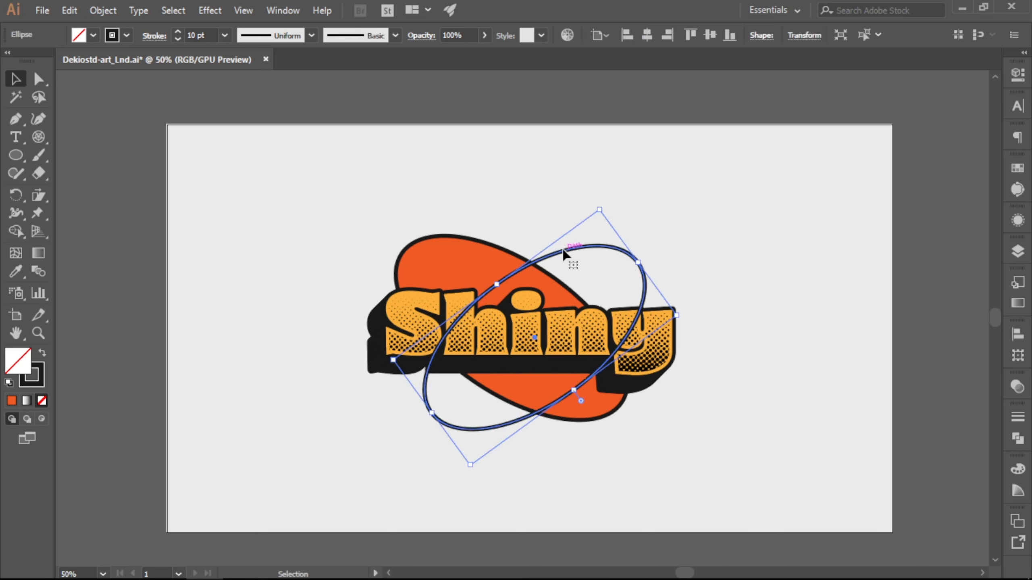
scroll(511, 290, "up", 1)
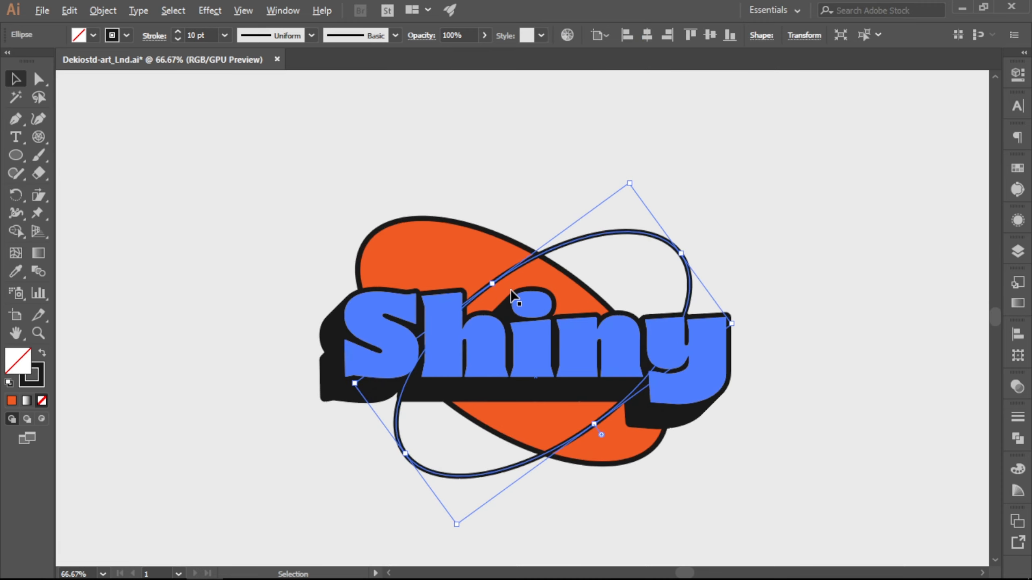
key("p")
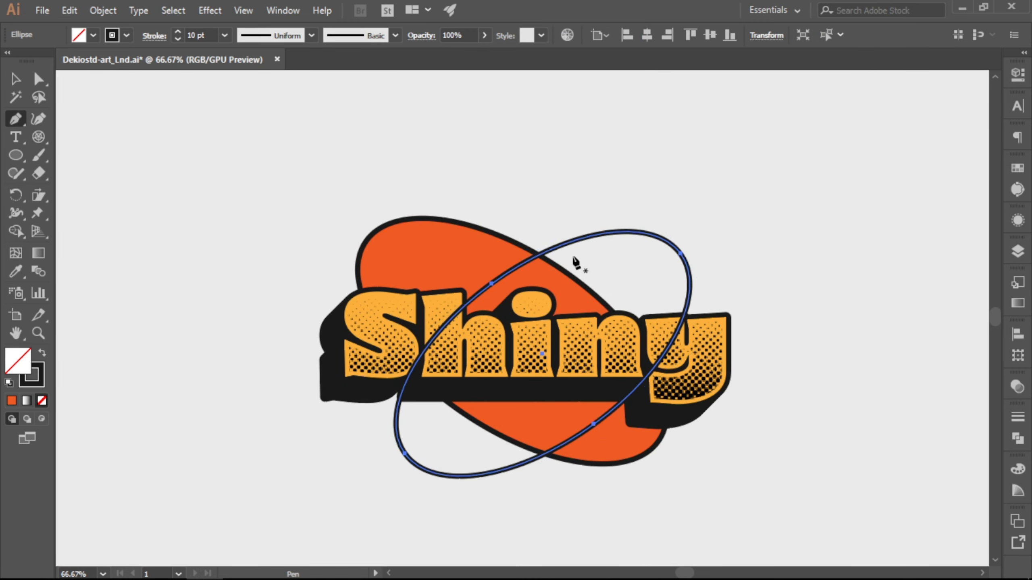
left_click(539, 255)
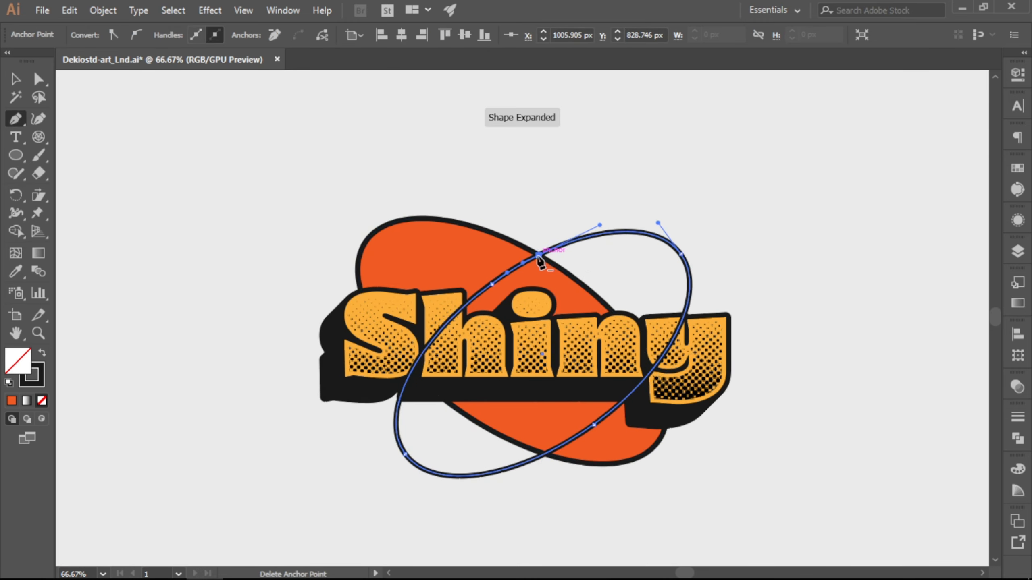
left_click(402, 397)
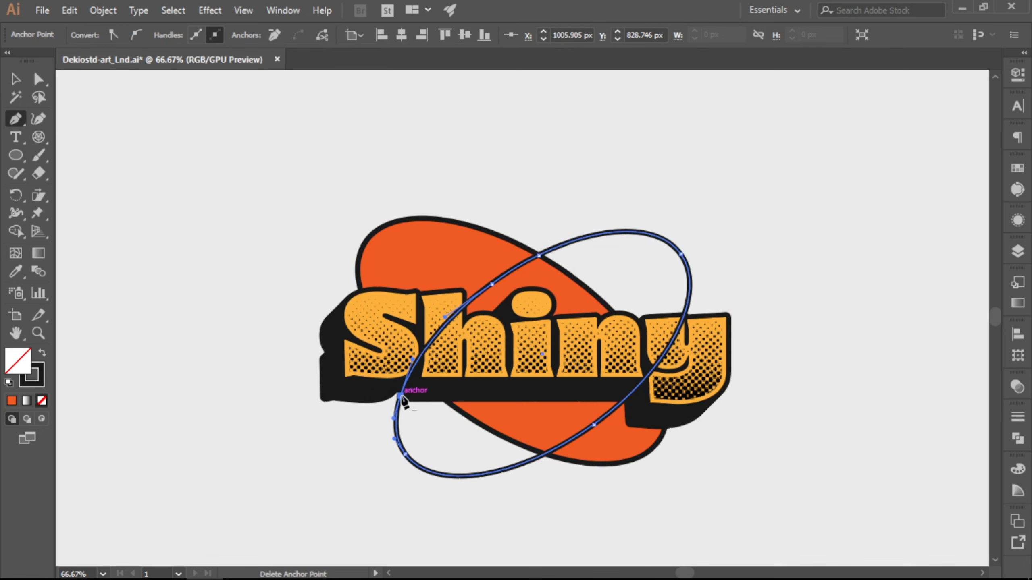
key("a")
left_click(492, 283)
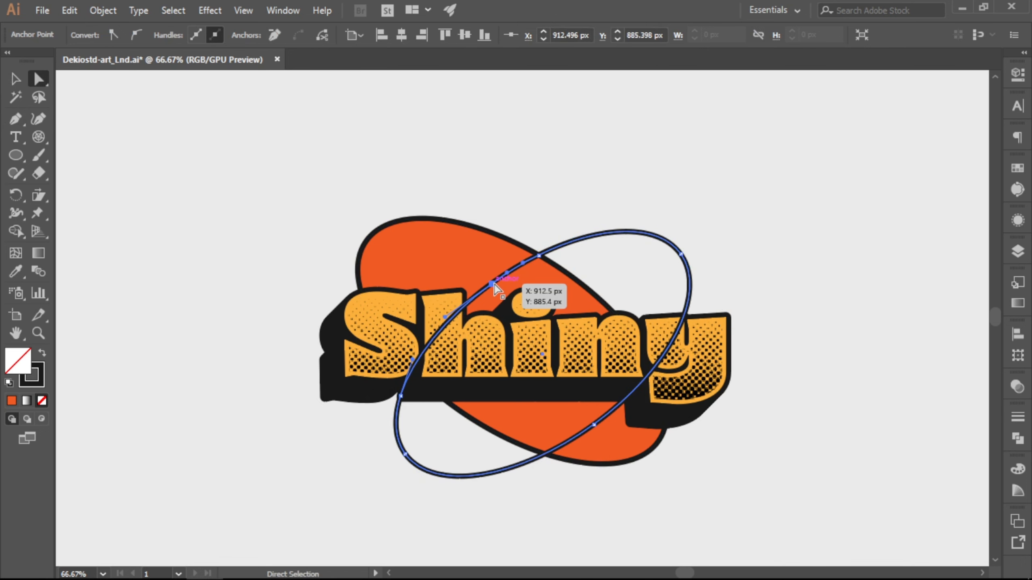
key("Delete")
key("v")
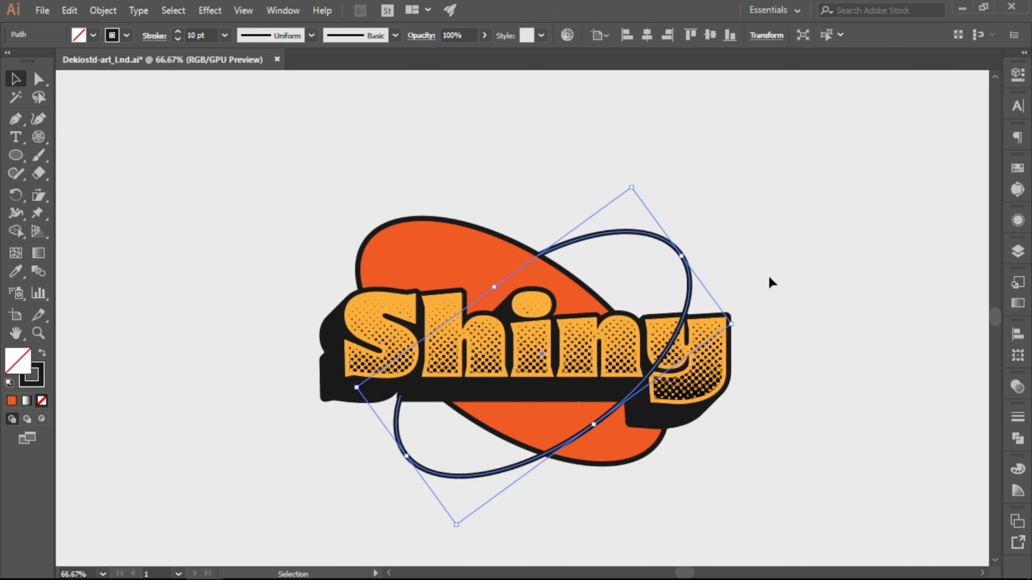
left_click(772, 282)
scroll(530, 197, "down", 1)
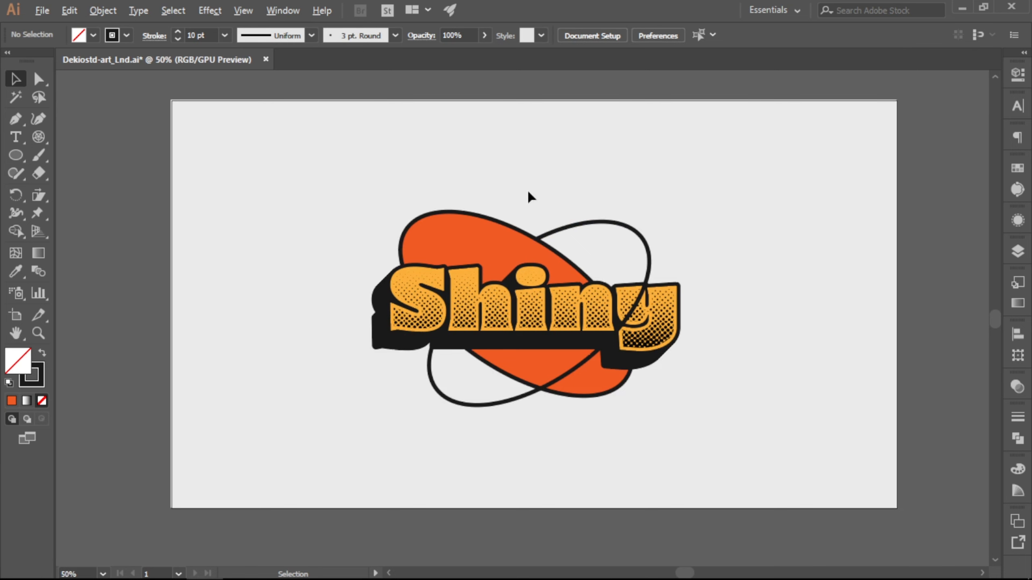
Draw a small circle inside the upper right of the open ring and give it a near-black fill with no stroke
scroll(533, 211, "up", 1)
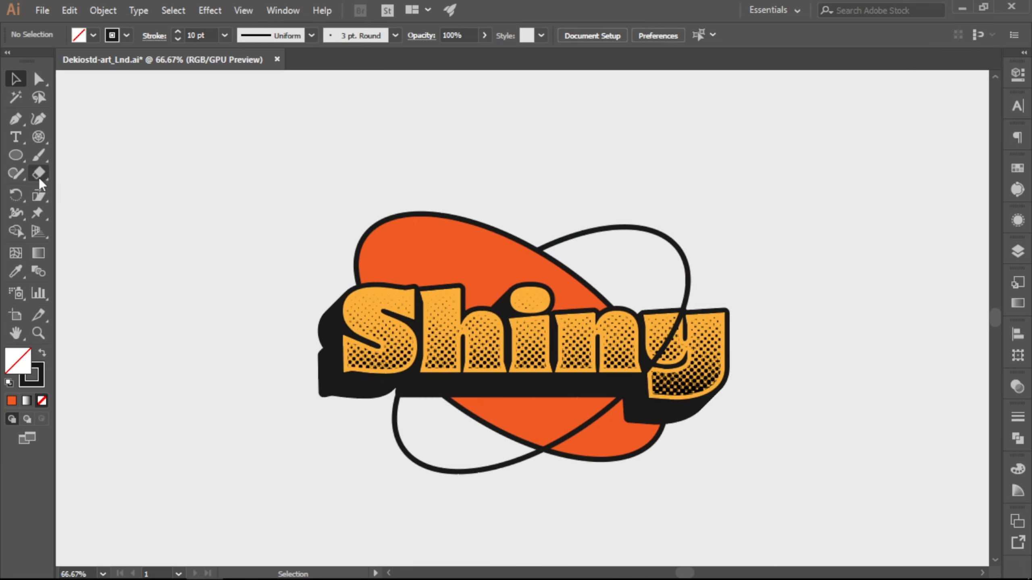
left_click(17, 157)
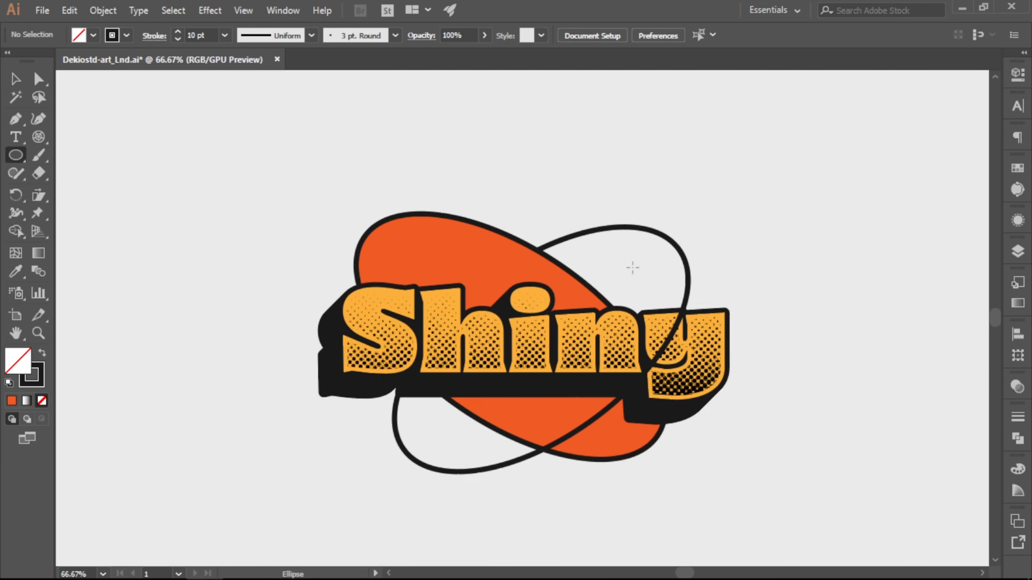
left_click_drag(633, 268, 646, 280)
left_click(43, 355)
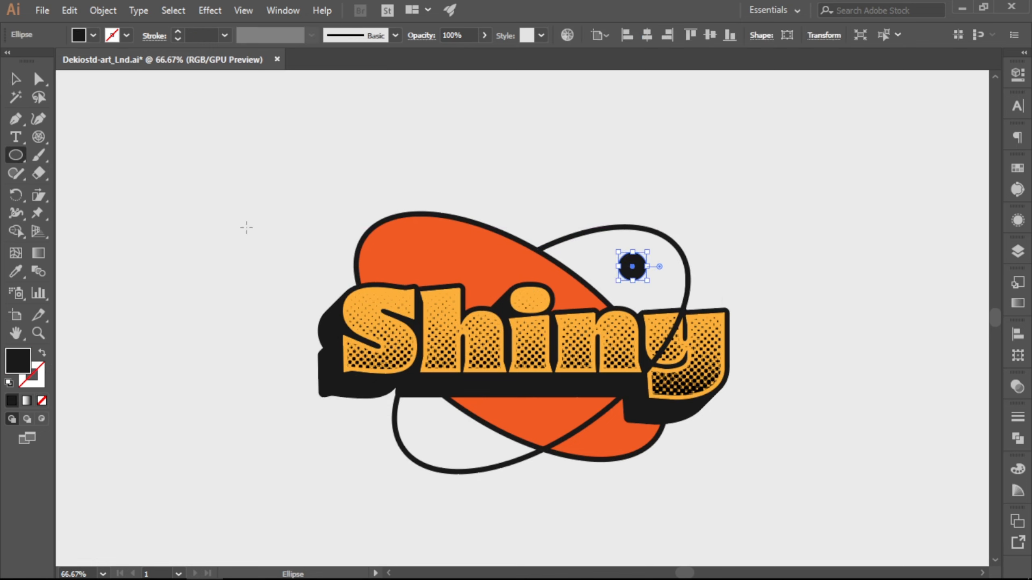
Apply a Pucker & Bloat effect to the small circle, puckering it into a four-pointed star
left_click(222, 11)
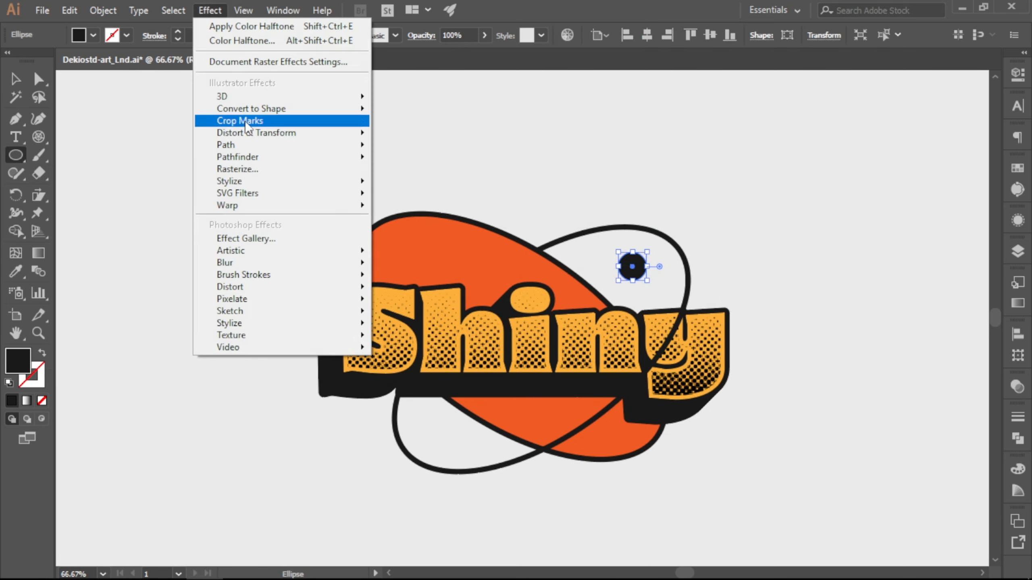
mouse_move(308, 138)
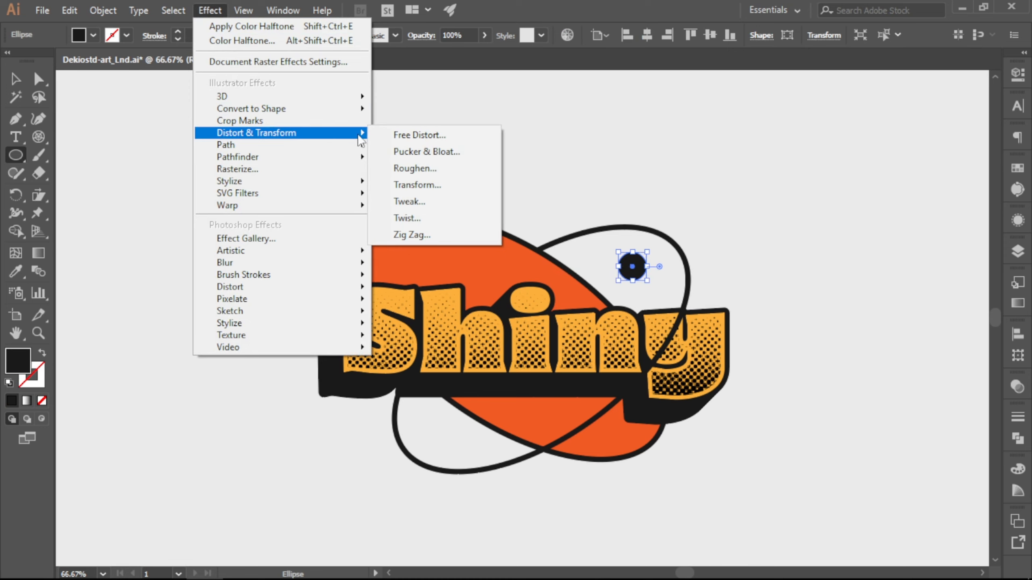
left_click(397, 150)
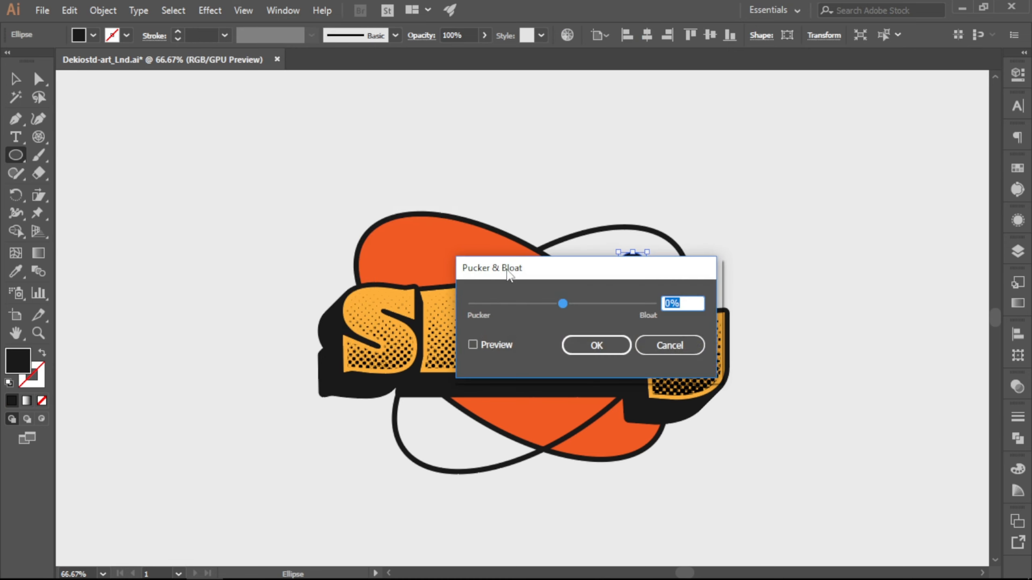
left_click_drag(508, 275, 522, 357)
left_click(490, 399)
left_click(580, 400)
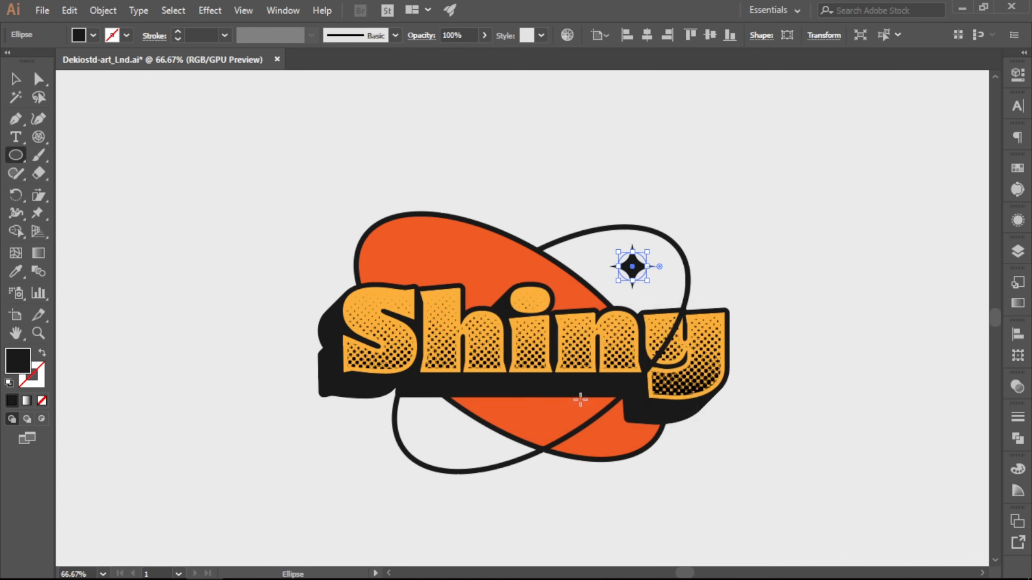
Place the star, made slightly smaller, at the upper-right corner of the y and a copy on the orange ellipse above the S
key("v")
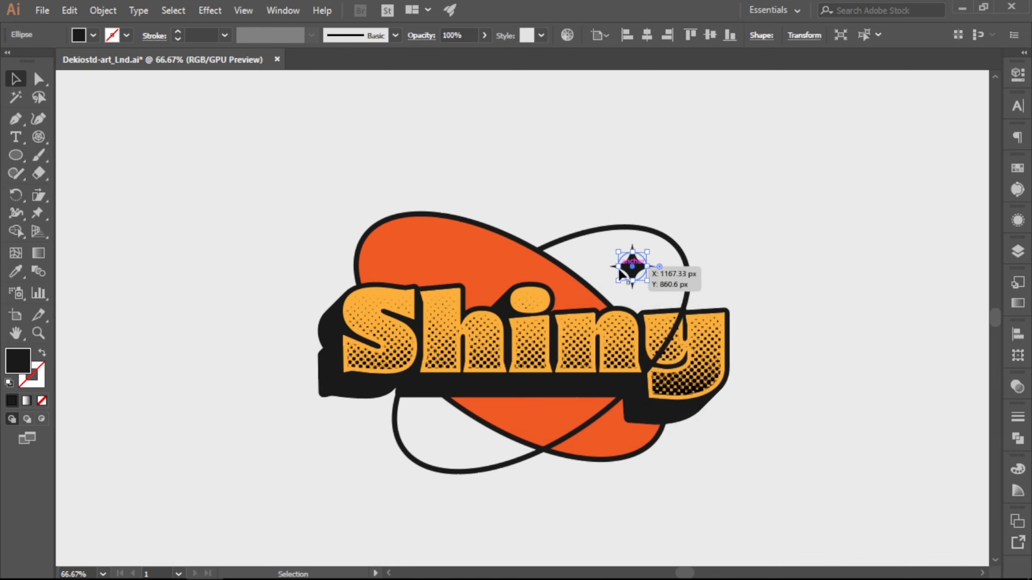
left_click_drag(618, 281, 727, 311)
left_click(755, 267)
left_click(773, 325)
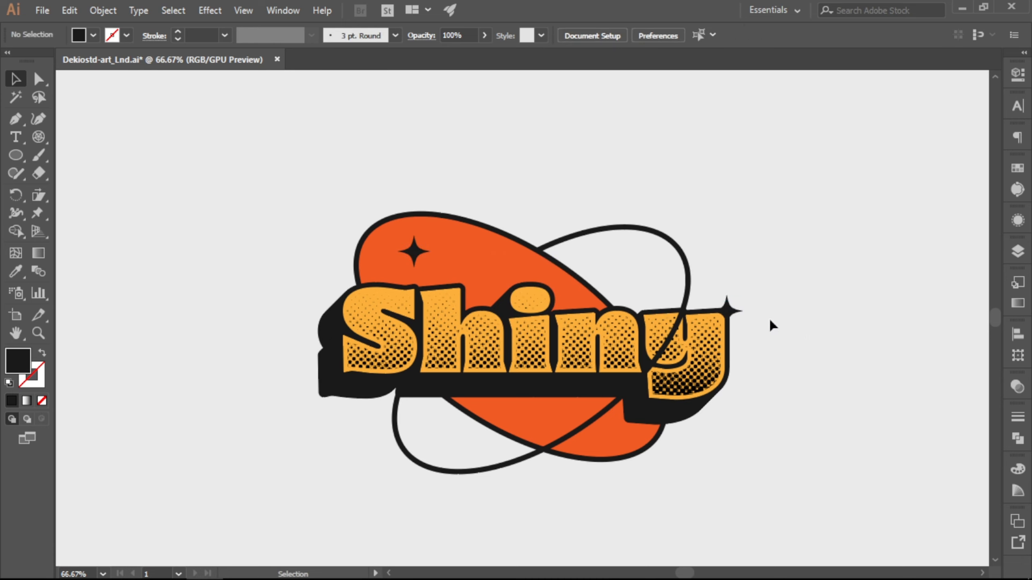
Center the grunge-textured layout group with the Ai badge, titles and footer line horizontally on the artboard holding the Shiny artwork
scroll(518, 189, "down", 1)
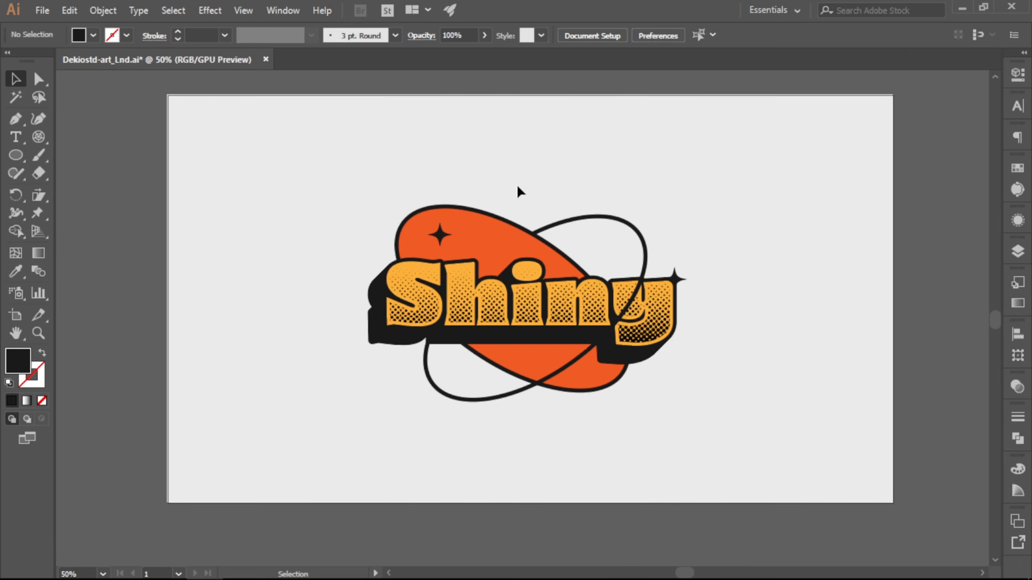
scroll(533, 276, "down", 1)
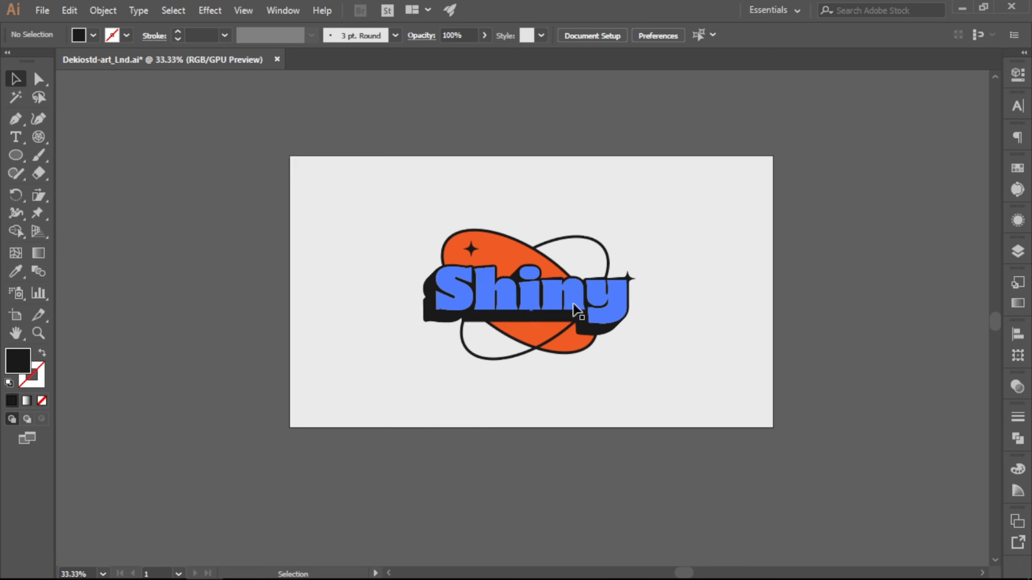
key("space")
left_click_drag(880, 322, 423, 358)
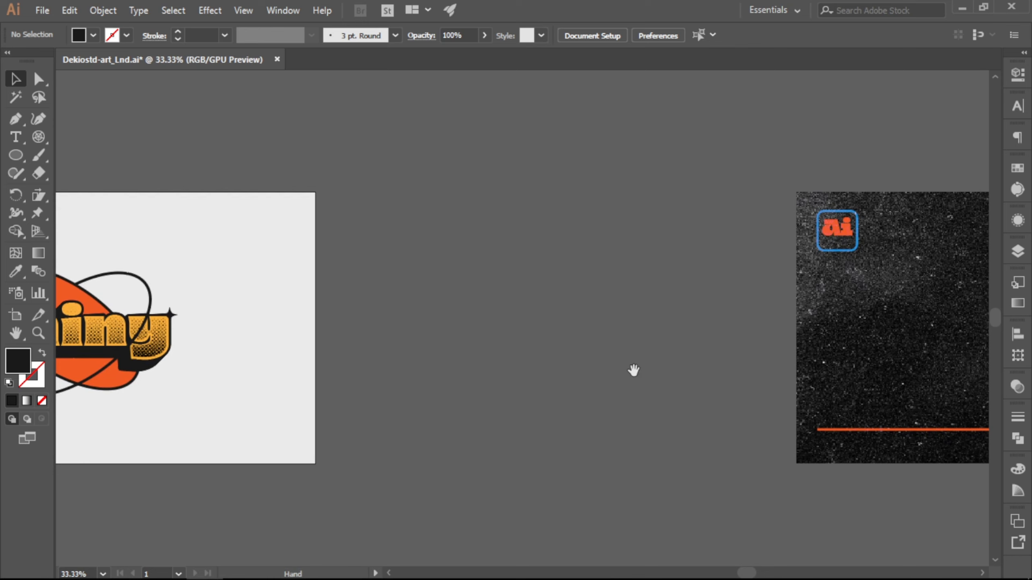
left_click(839, 348)
left_click(227, 35)
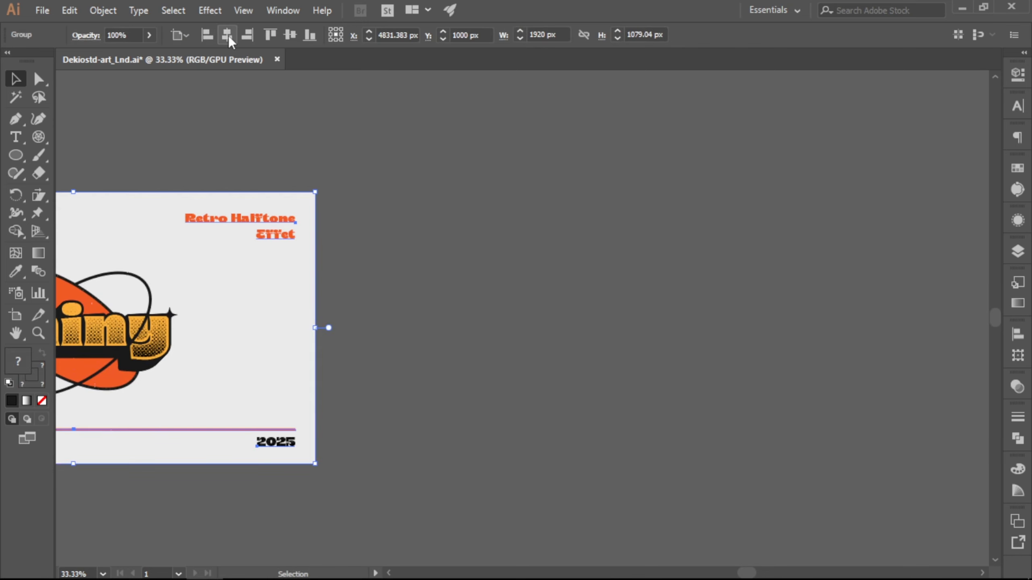
Bring the textured layout group to the front so its grain covers the Shiny lettering, shadow and ellipses
key("space")
left_click_drag(160, 145, 555, 143)
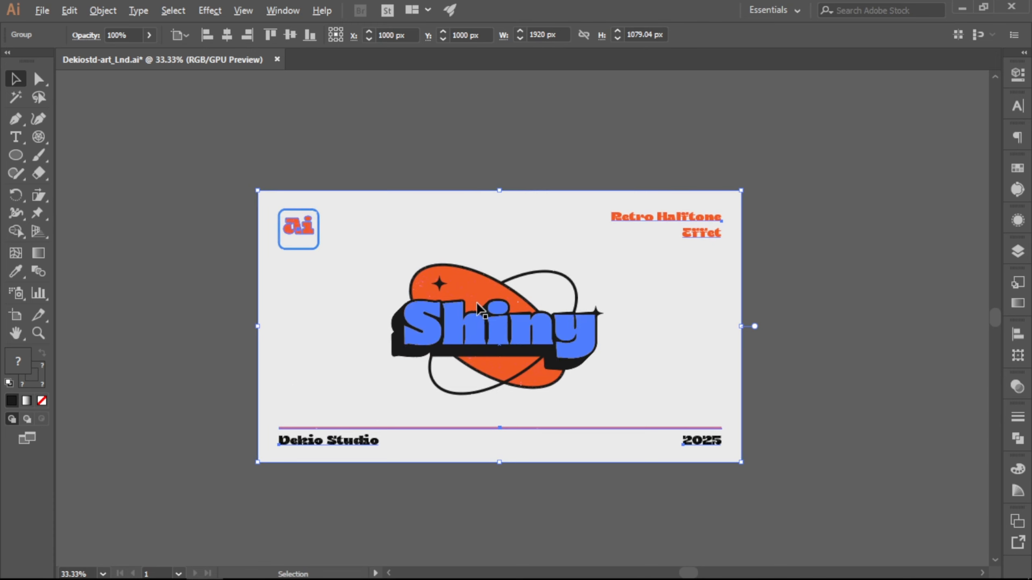
scroll(477, 305, "up", 1)
key("space")
left_click_drag(803, 368, 804, 345)
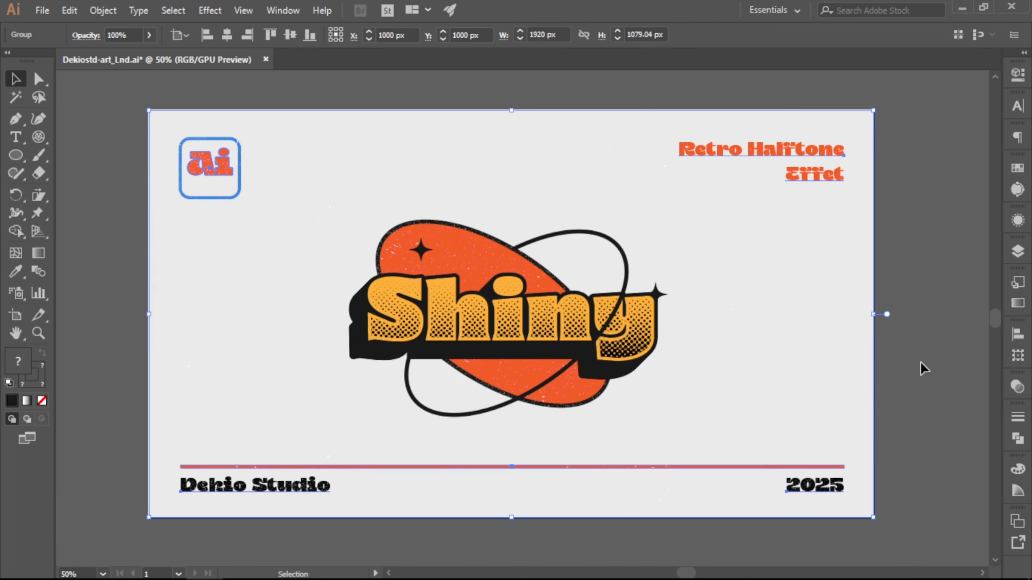
left_click(921, 362)
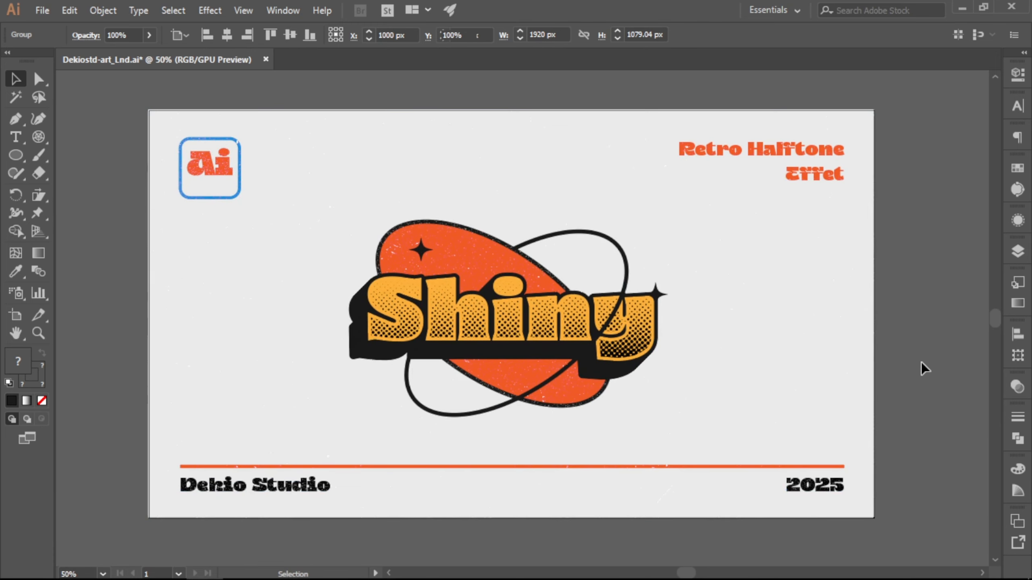
left_click(857, 378)
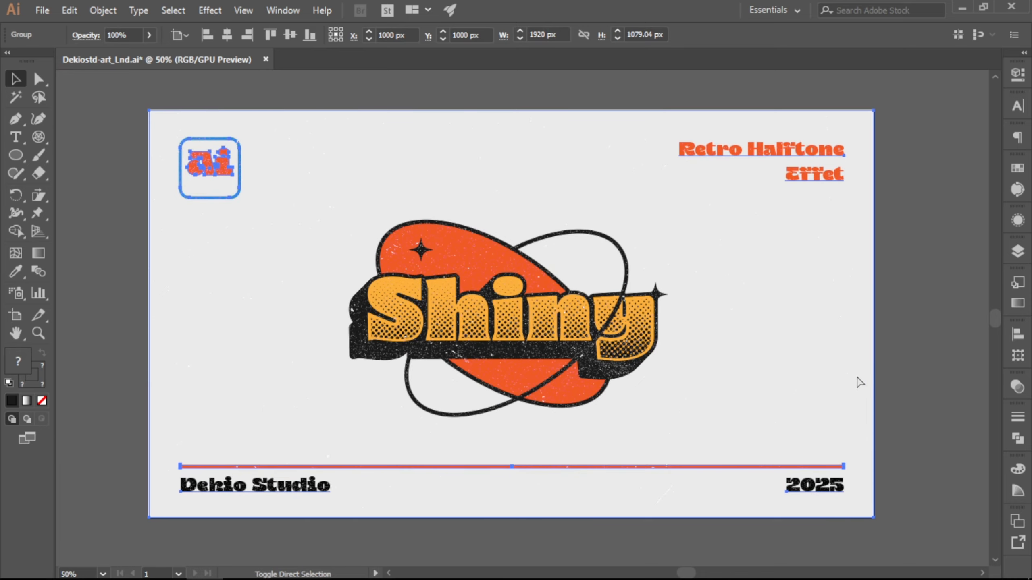